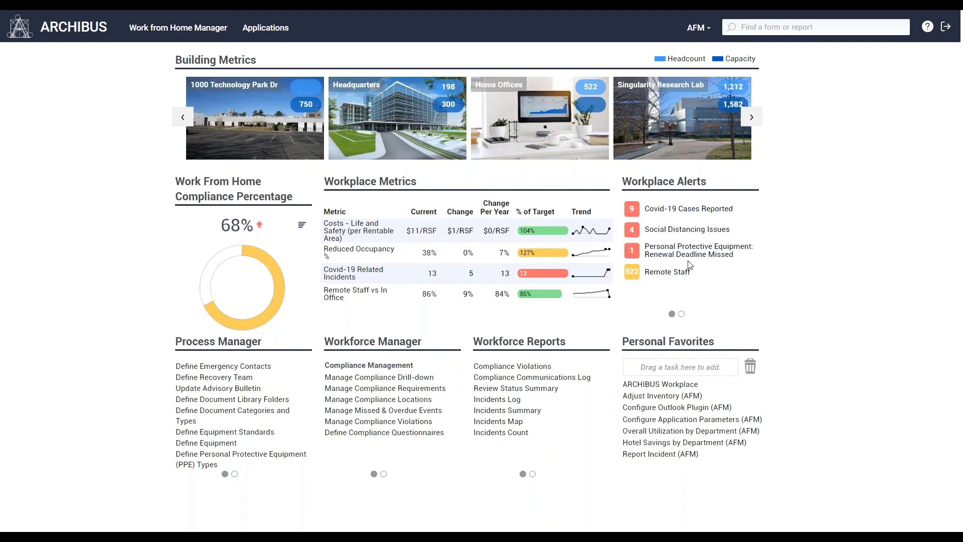
View the further workplace alerts and open Track Incidents from the Workforce Manager's Incidents tasks
click(681, 314)
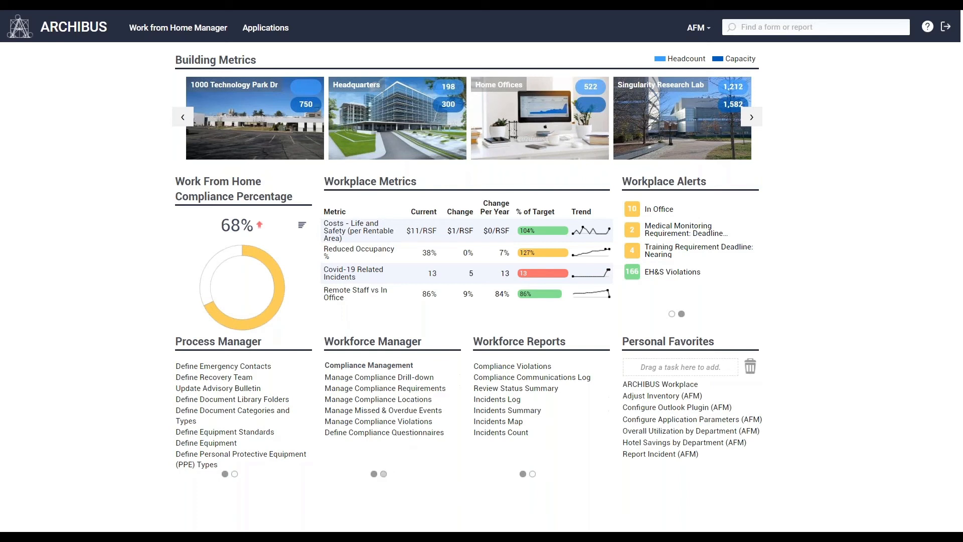
click(384, 473)
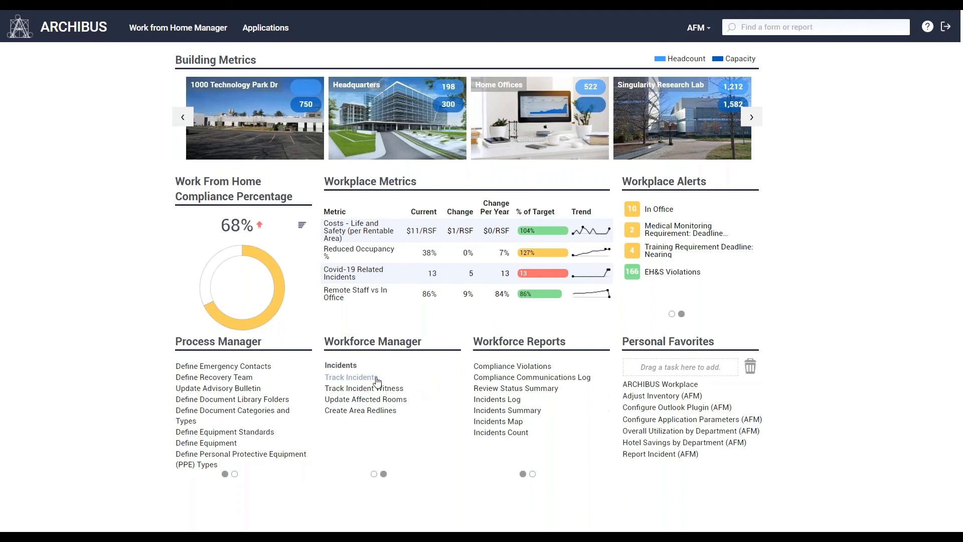
click(377, 381)
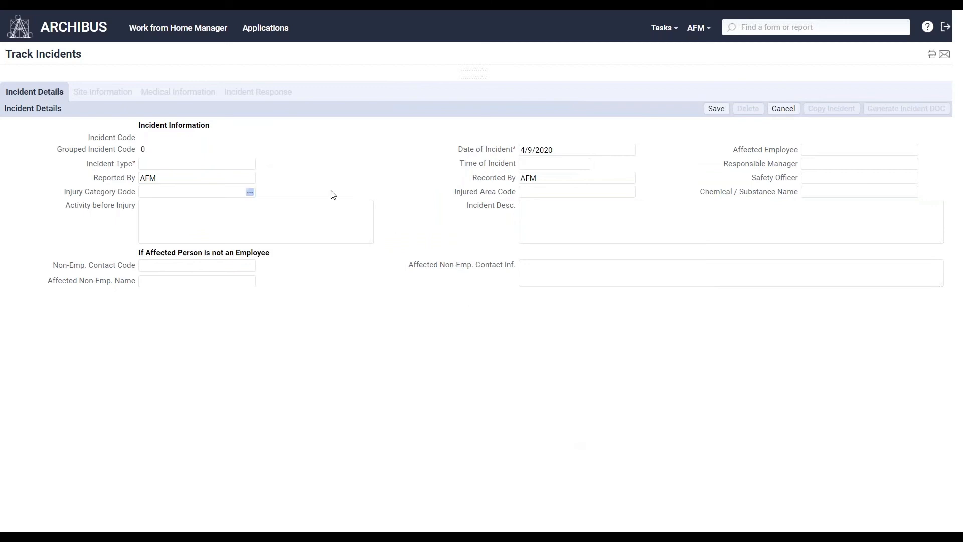
Set the new incident's type to COVID-19 ASSESSMENT and its injury category code to COVID-19 SYMPTOMS
click(247, 164)
click(248, 165)
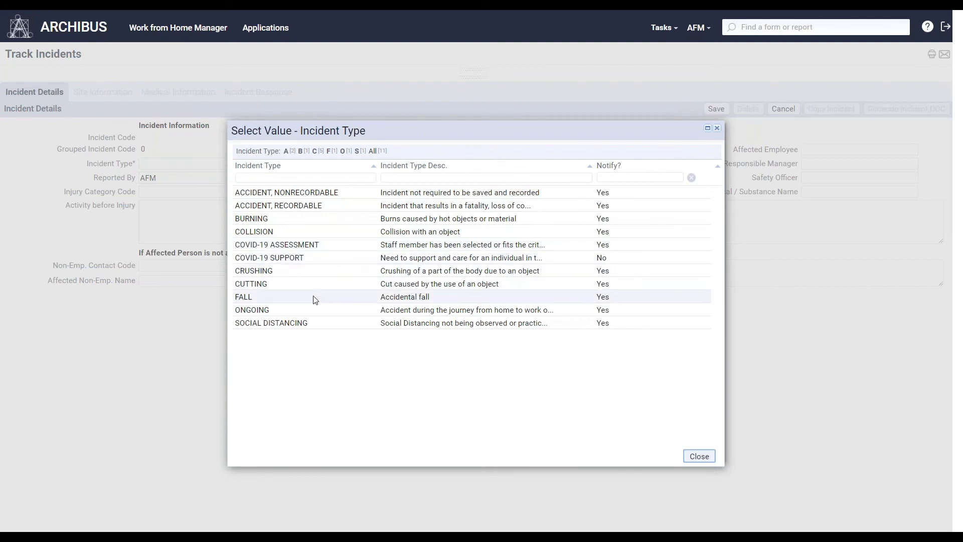
click(312, 246)
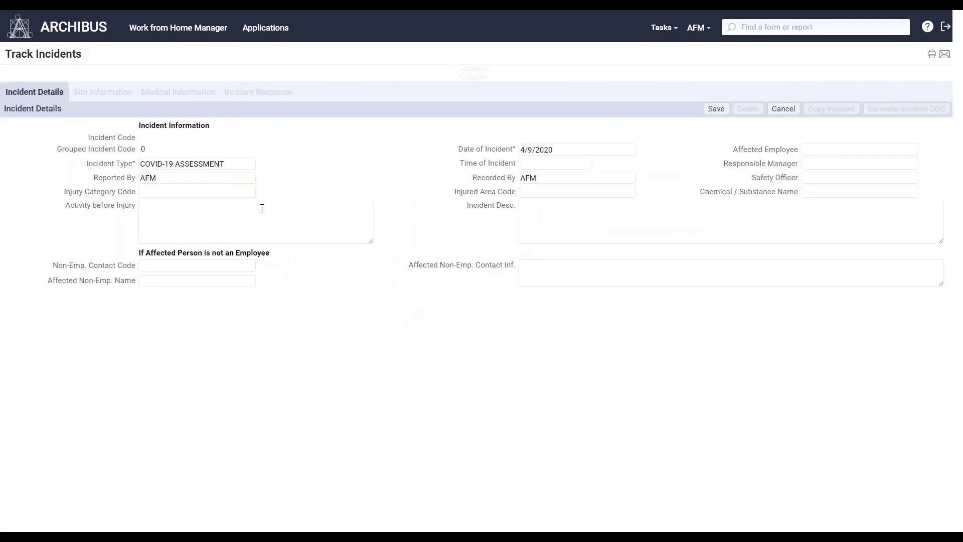
mouse_move(232, 195)
click(249, 192)
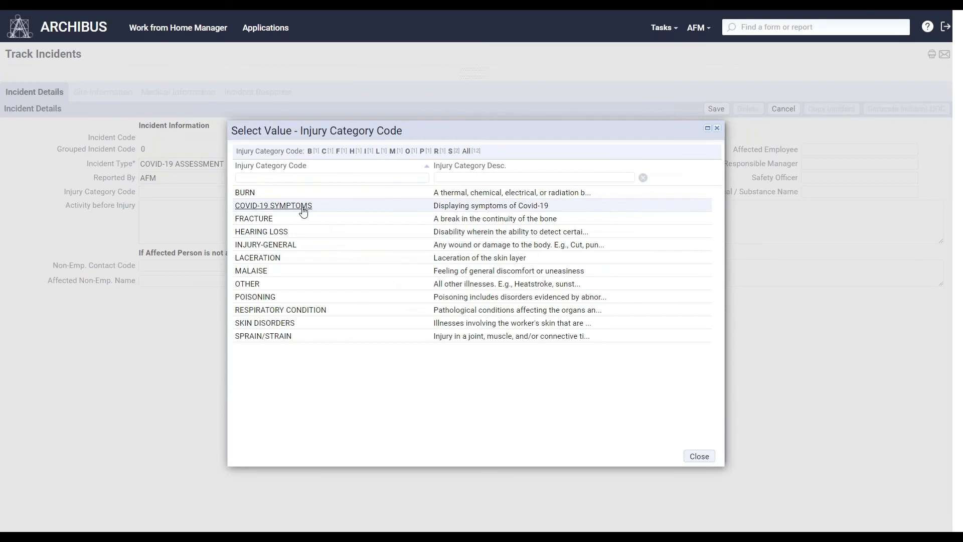
click(273, 205)
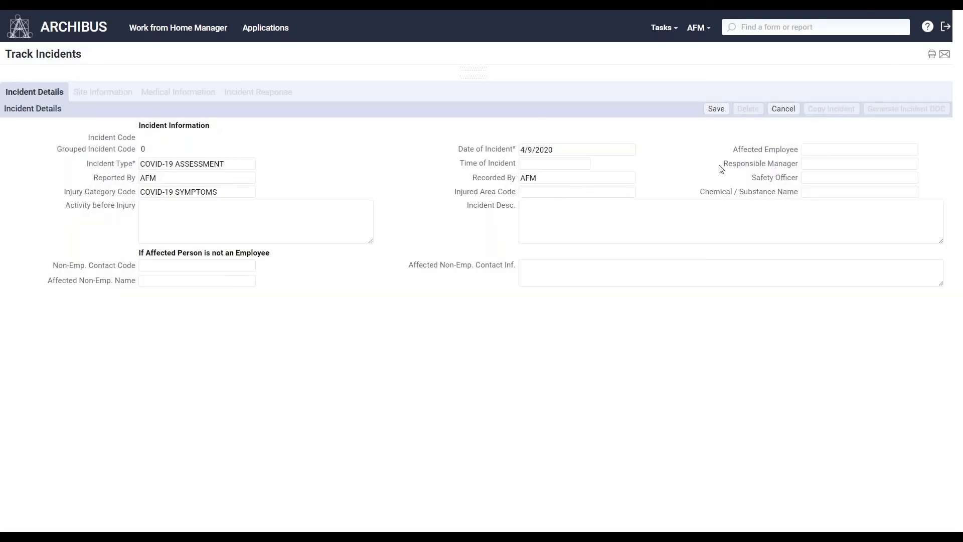
Fill in the affected employee's name on the new incident from the matching suggestions
click(823, 149)
text(C)
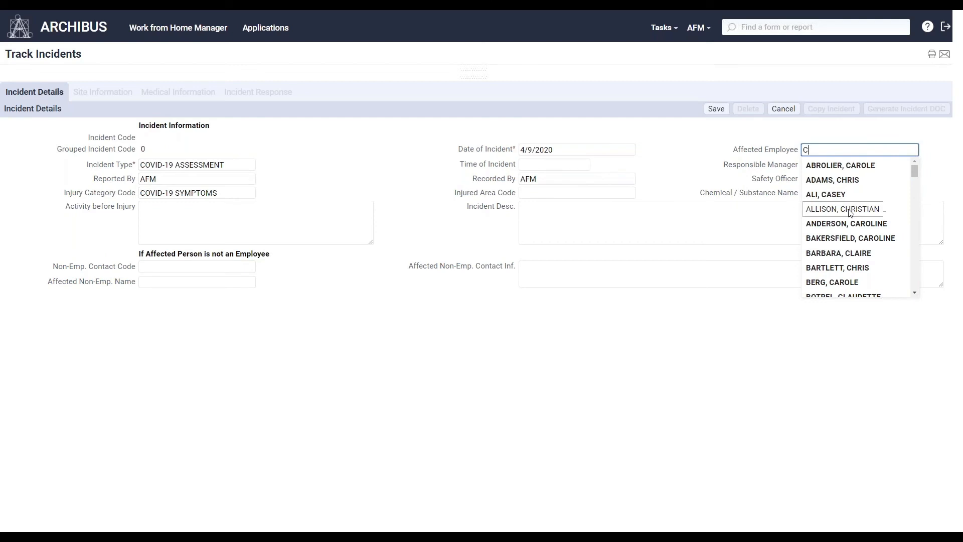
click(844, 190)
click(842, 164)
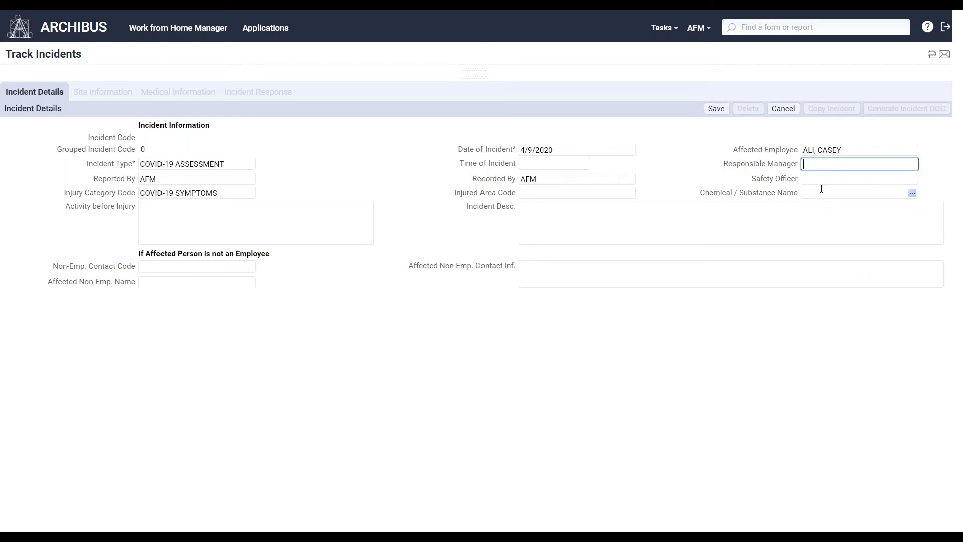
Describe the incident as "Staff feels ill after showing up to work, displaying covid-19 symptoms and is going to get tested." and save it
click(605, 211)
text(Staff fee)
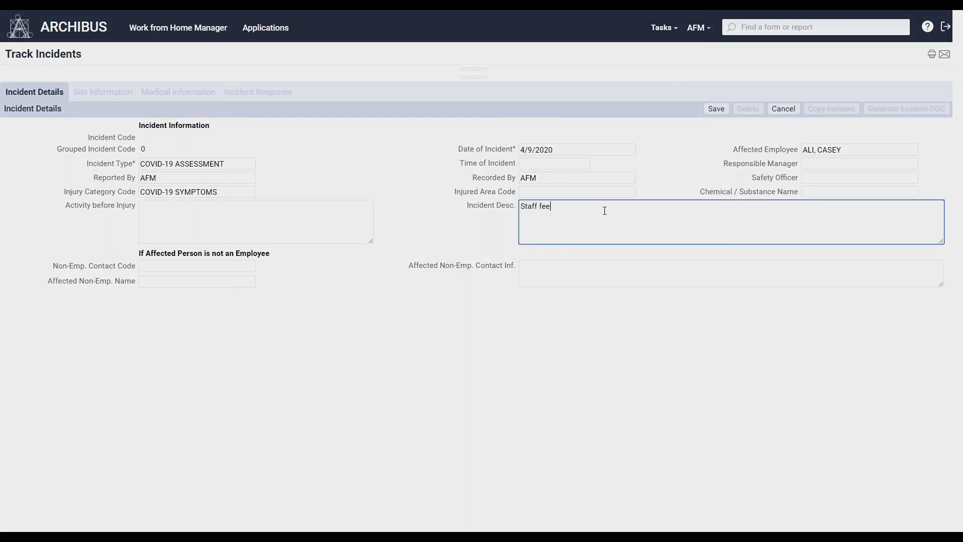
text(ls ill after showing up to work, , displaying covid-)
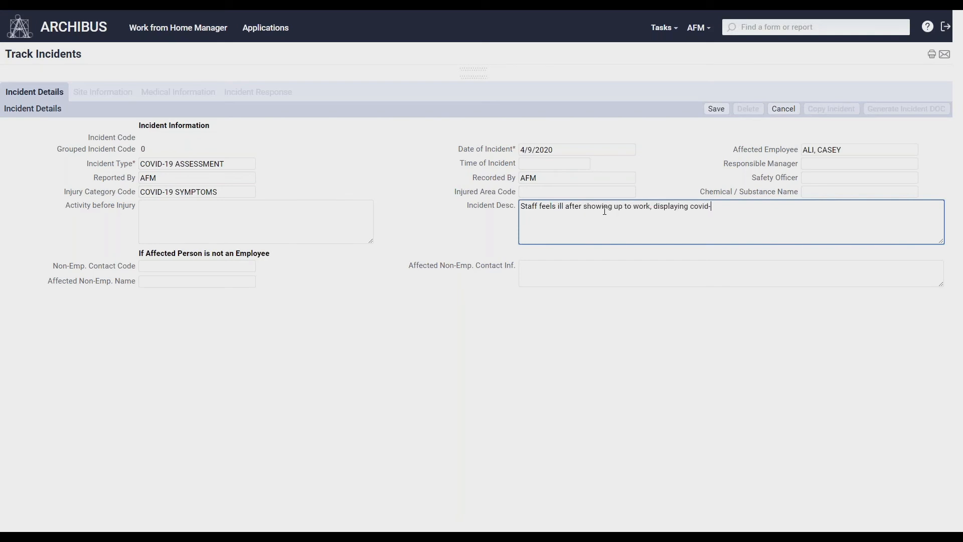
text(19 symptoms and is going to get tested.)
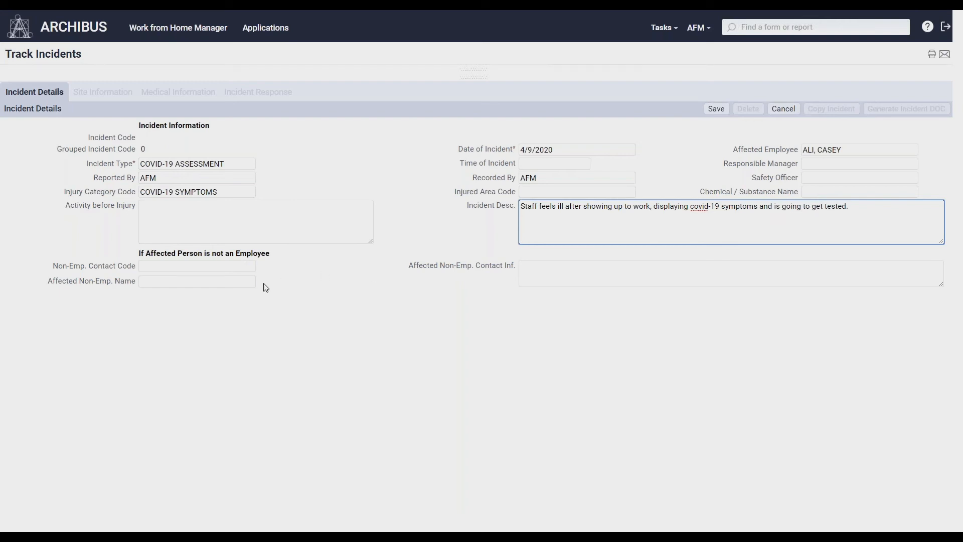
click(716, 110)
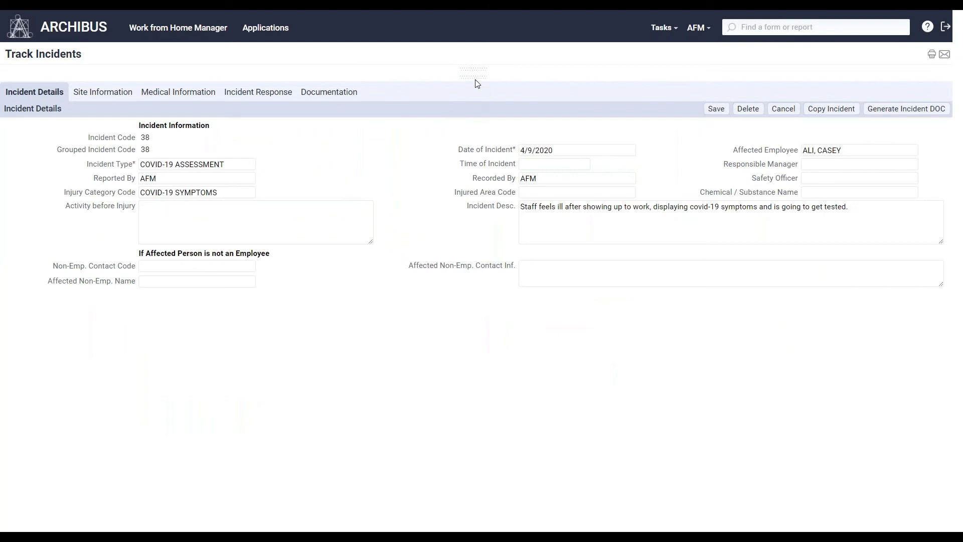
Reveal the incidents list, select AFMDEMO's COVID-19 ASSESSMENT incident and open its site information
click(475, 79)
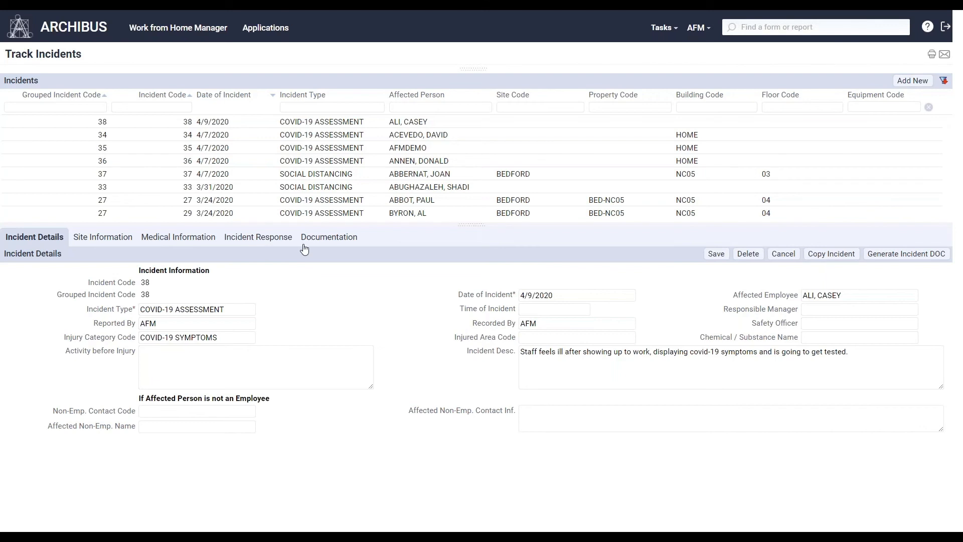
click(405, 148)
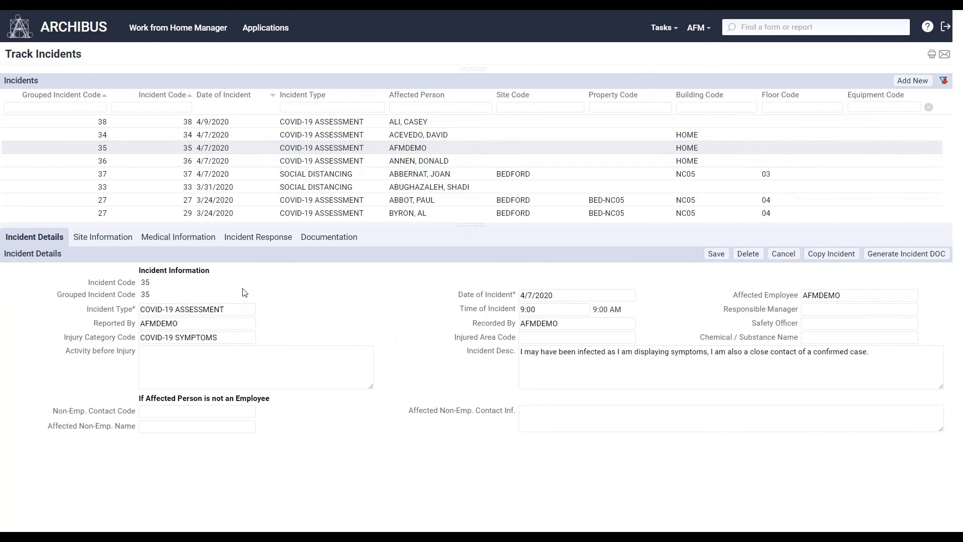
click(126, 245)
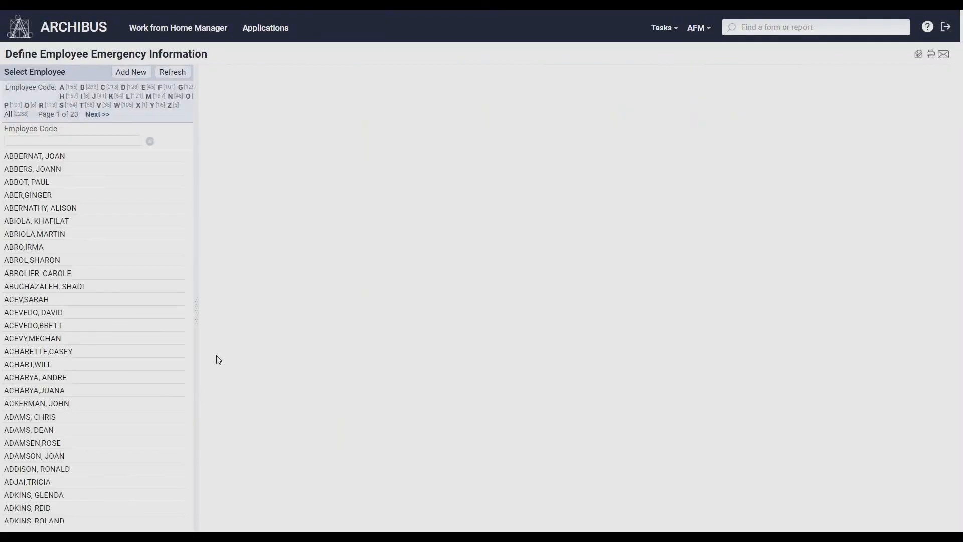
Look up employee code afmdemo in the employee emergency information and examine the AFMDEMO record's emergency contact phone
click(108, 142)
text(afmdemo)
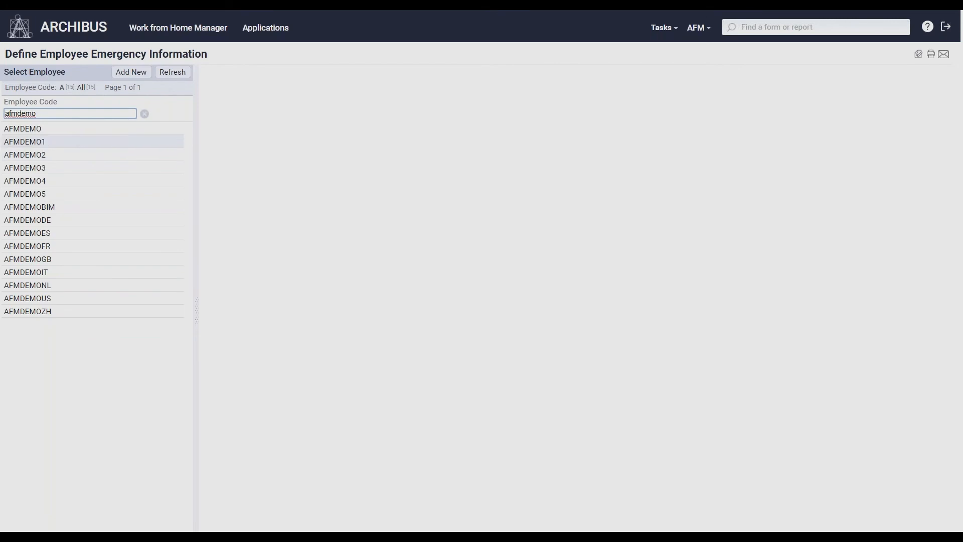
click(34, 130)
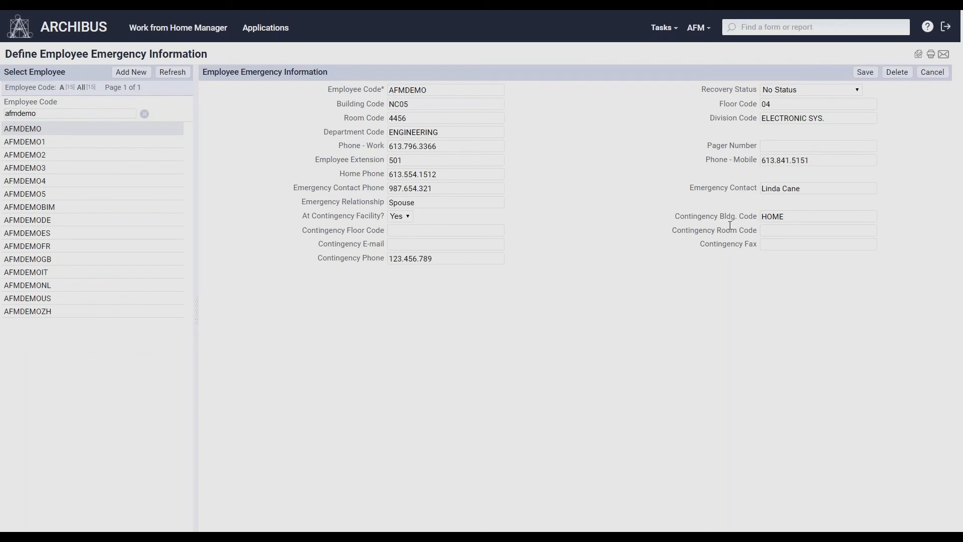
click(466, 193)
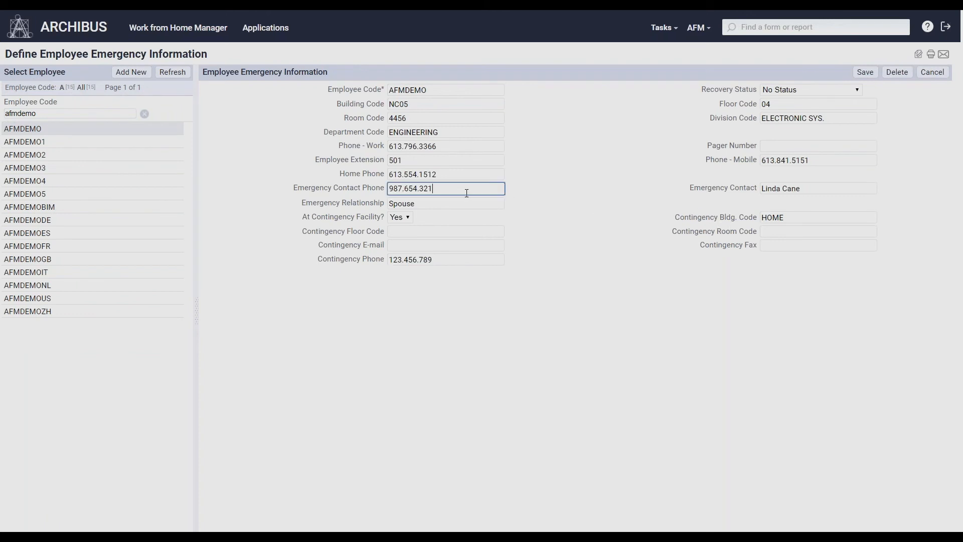
drag(460, 193, 355, 189)
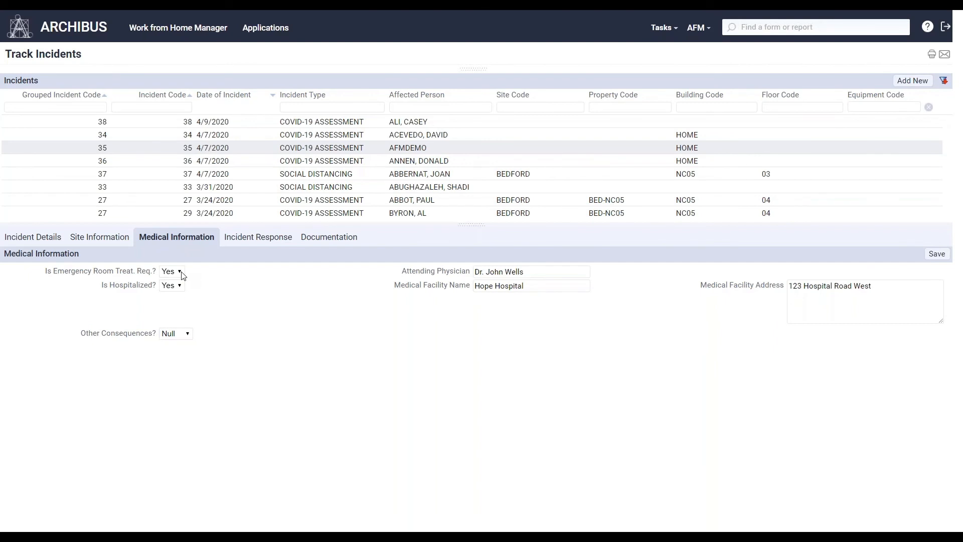
Review the emergency room treatment options in AFMDEMO's medical information and set Other Consequences to Death
click(182, 275)
click(201, 274)
click(187, 334)
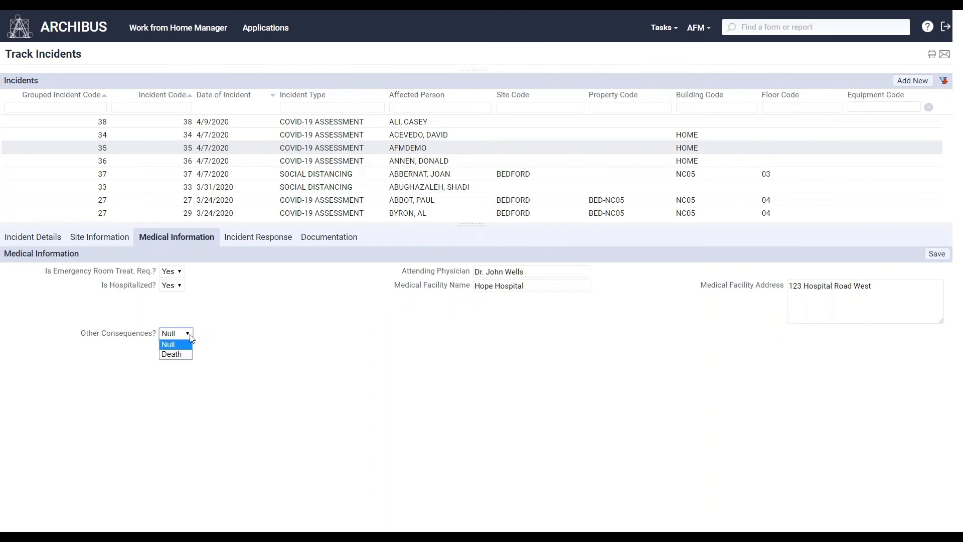
click(173, 354)
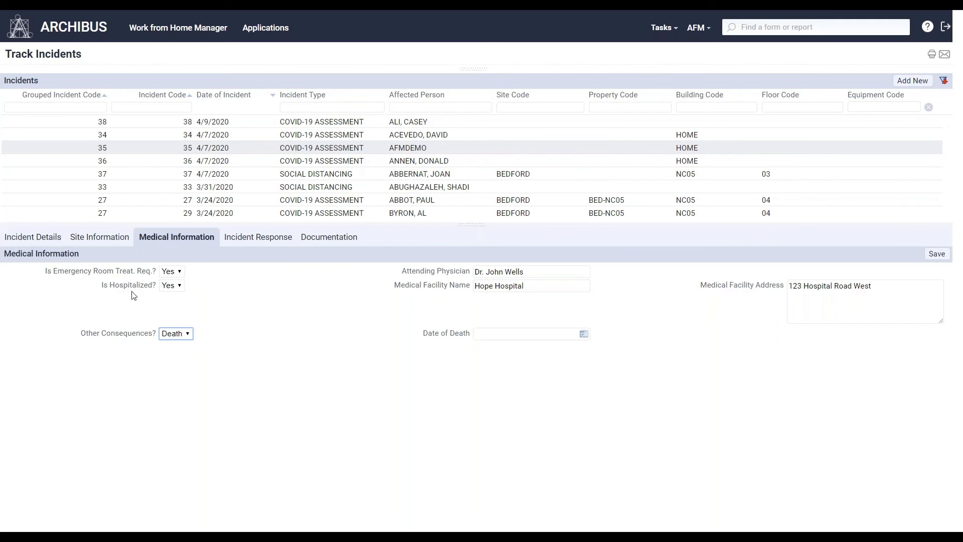
In the incident response, set the root cause category to CLOSE CONTACT with the description "Is a known close contact of a confirmed case"
click(245, 239)
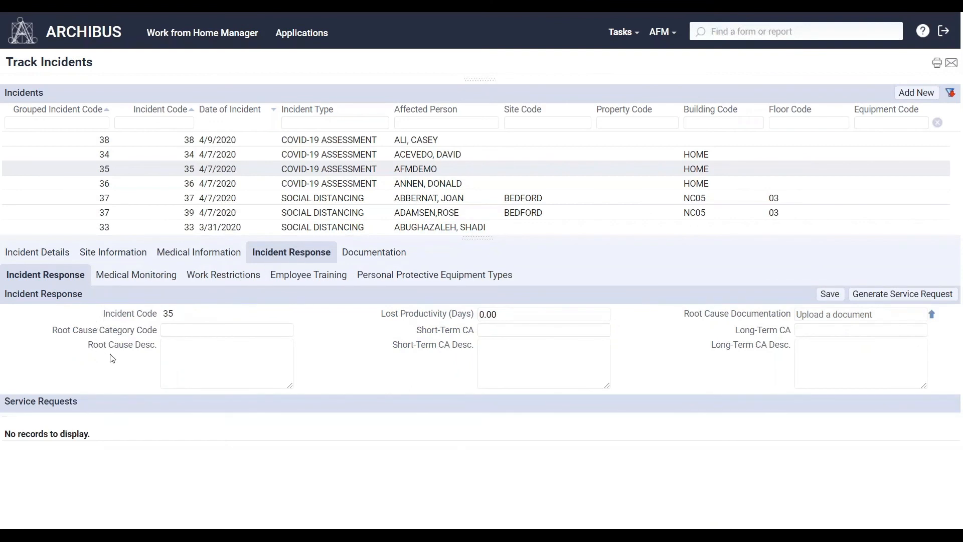
click(287, 332)
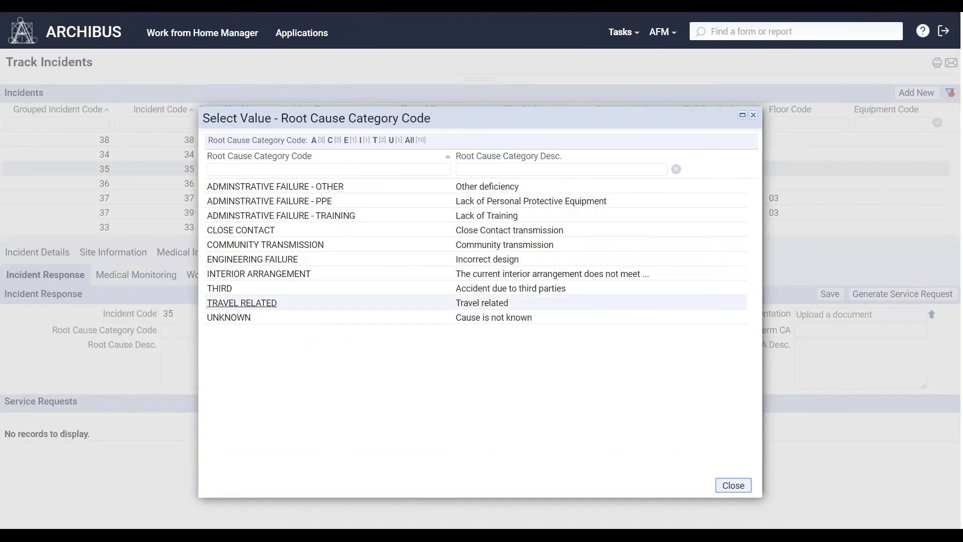
click(269, 233)
click(259, 354)
text(Is a known colose contact of a confirmed case)
click(470, 375)
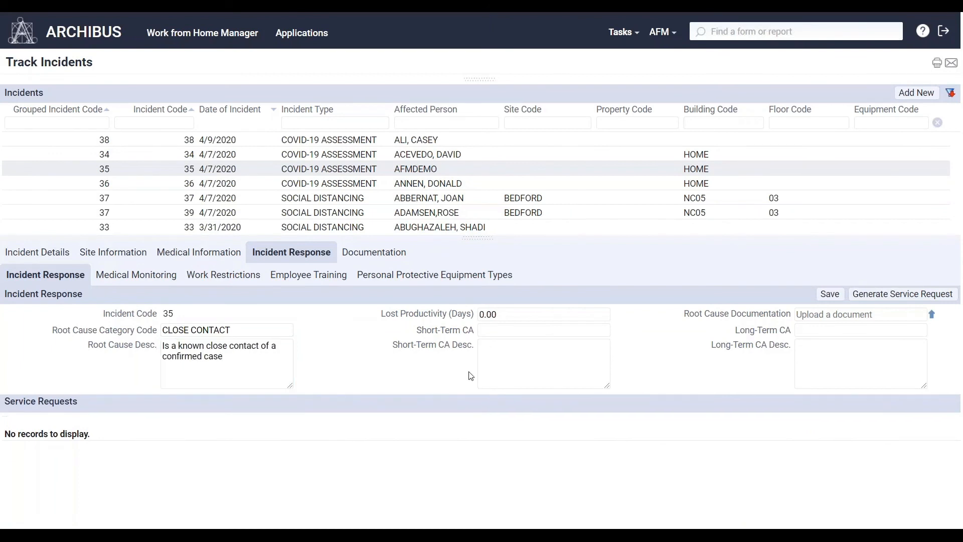
Set lost productivity to 14 days and the short-term corrective action to QUARANTINE, described as "will stay at home for 14 days."
double_click(504, 316)
text(14)
key(Tab)
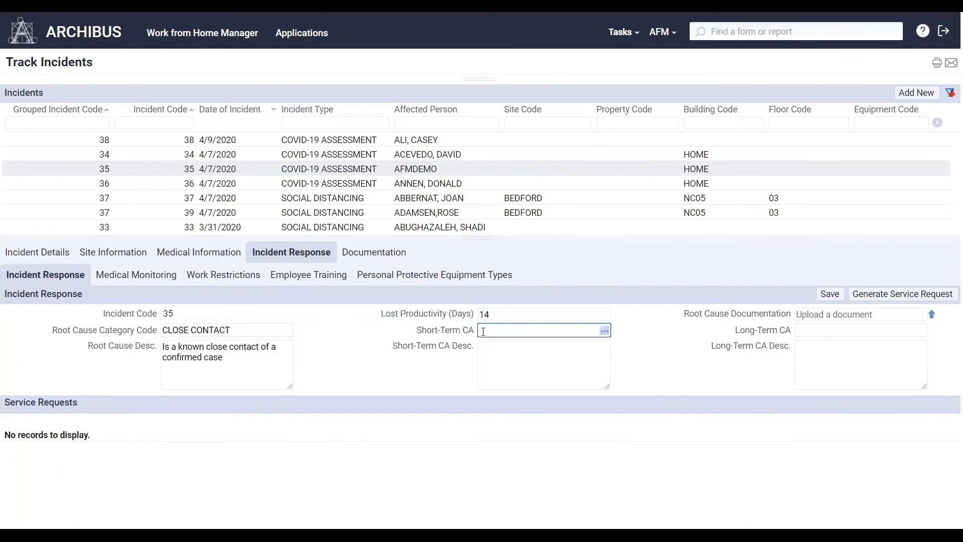
click(605, 330)
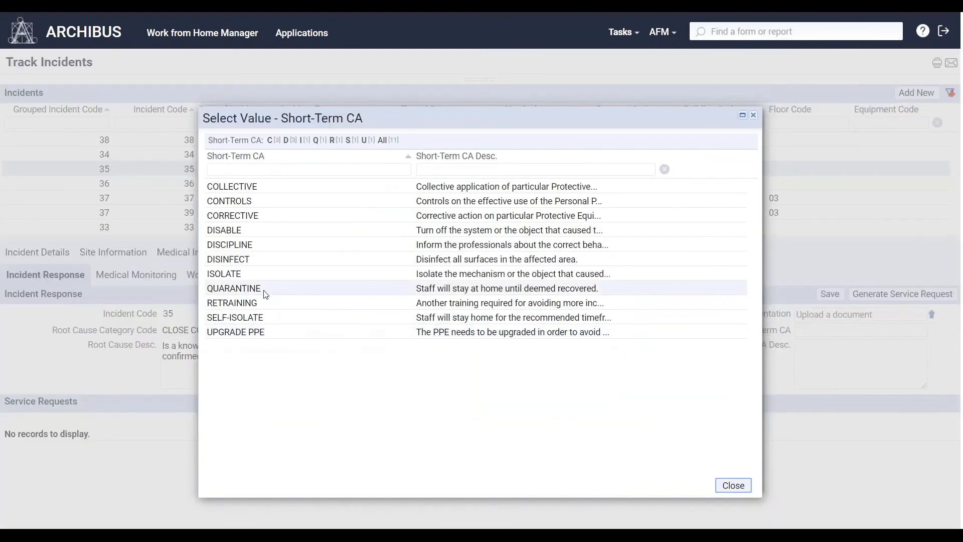
click(235, 290)
click(512, 353)
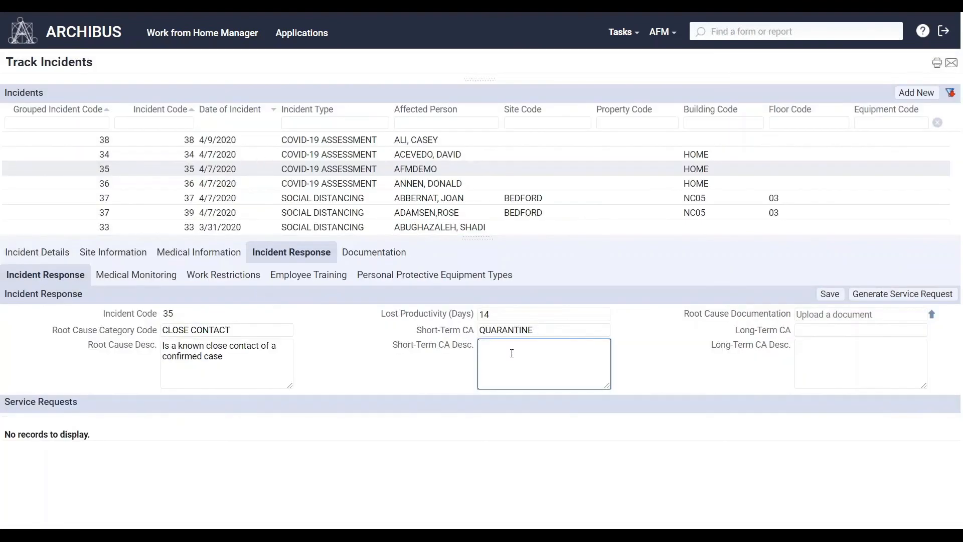
text(will stay at home for 14 days.)
Assign incident-related medical monitoring code 19, Follow-up on Covid-19 Symptoms, to AFMDEMO with monitoring date 4/16/2020
click(120, 260)
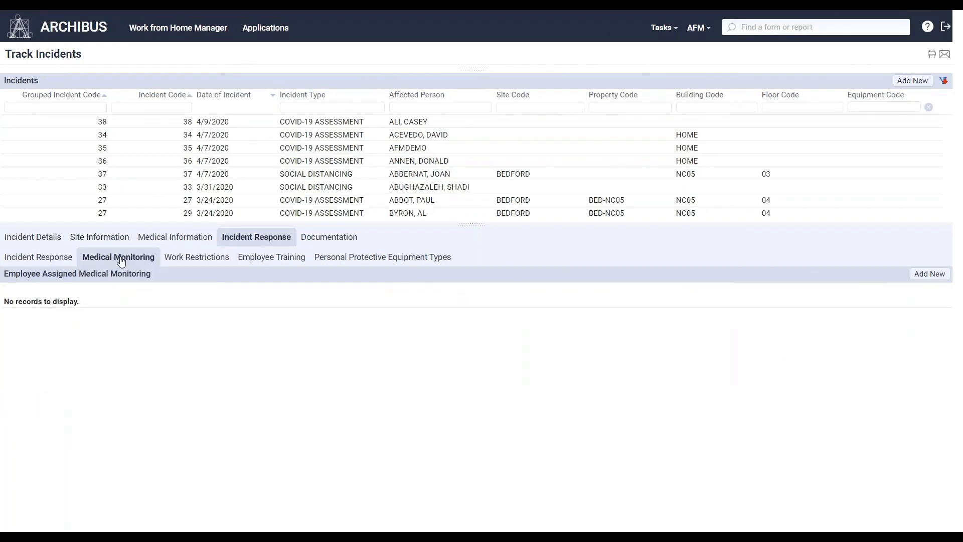
click(920, 281)
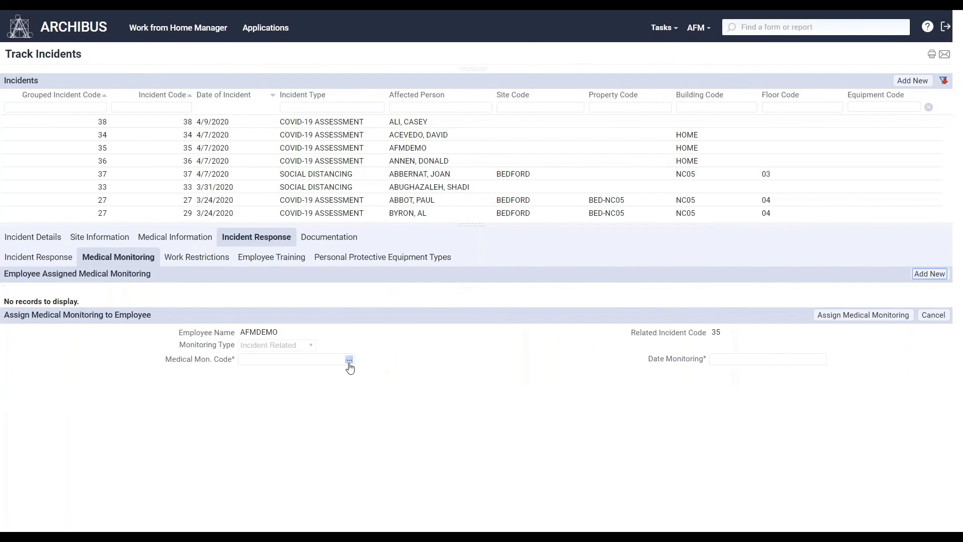
click(349, 361)
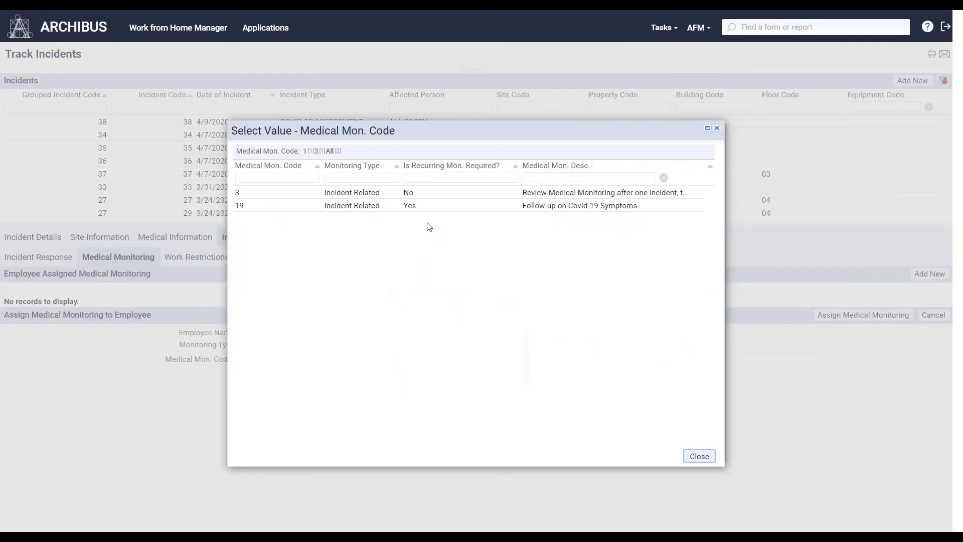
click(530, 206)
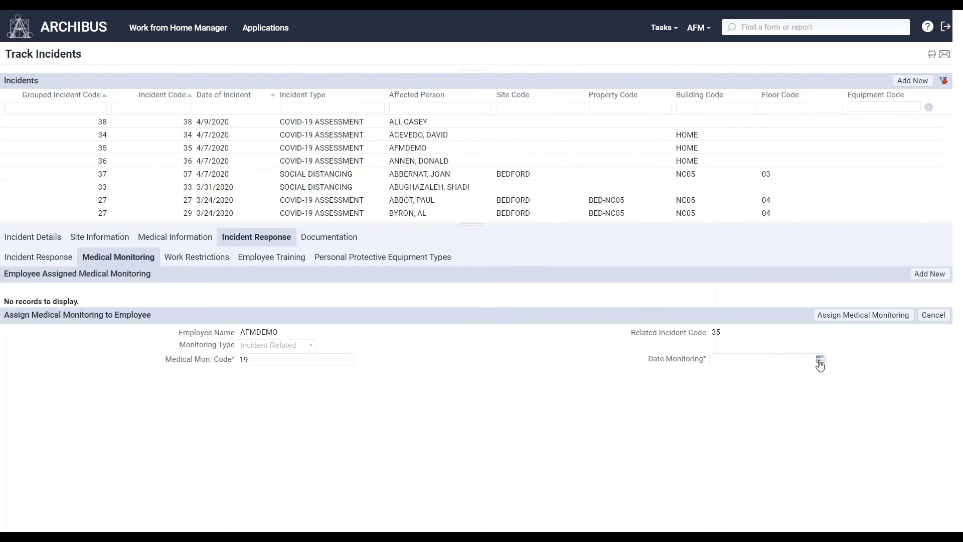
click(820, 360)
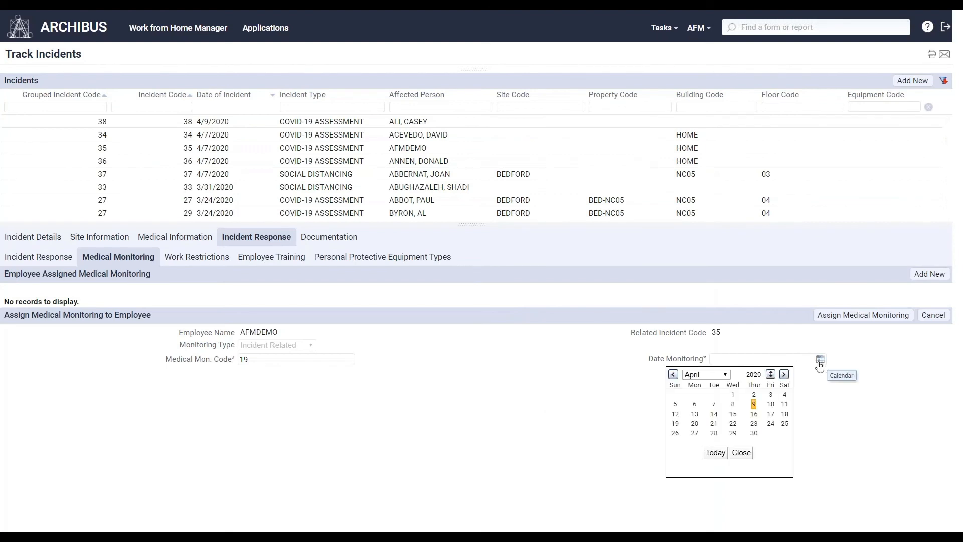
click(753, 414)
click(861, 316)
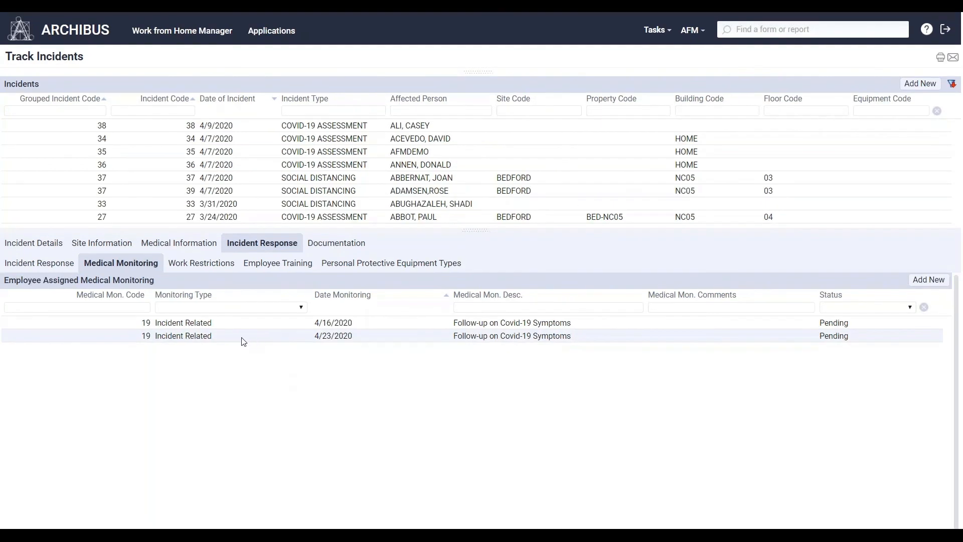
Open AFMDEMO's medical monitoring record dated 4/23/2020 and set its status to Done
click(208, 343)
click(254, 481)
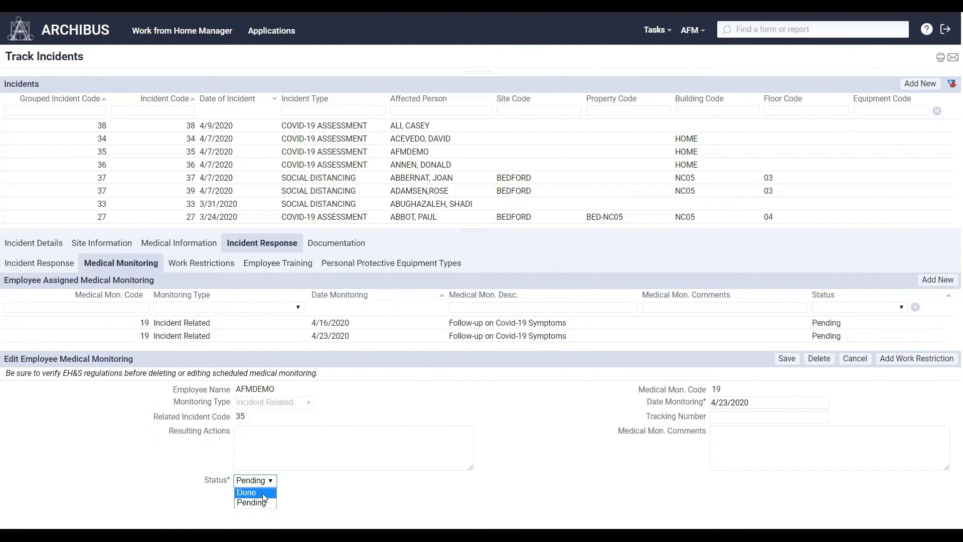
click(256, 493)
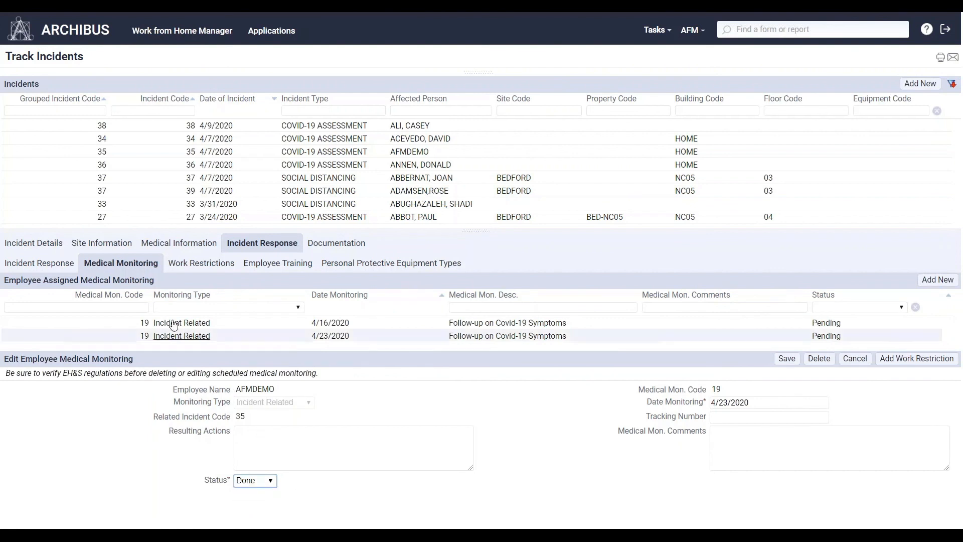
Set the incident response's long-term corrective action to RECOVERED, described as "Staff is recovered, can return to work.", and save
click(60, 266)
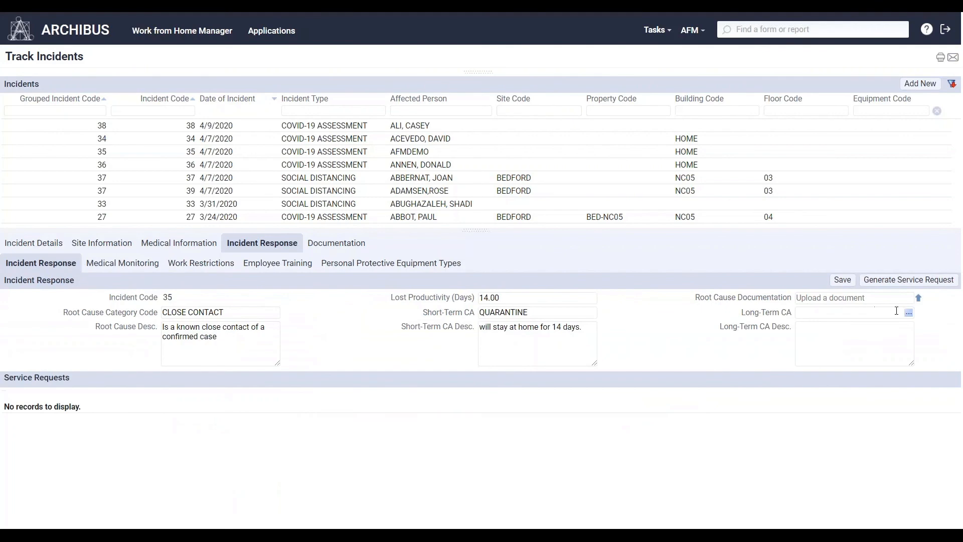
click(908, 313)
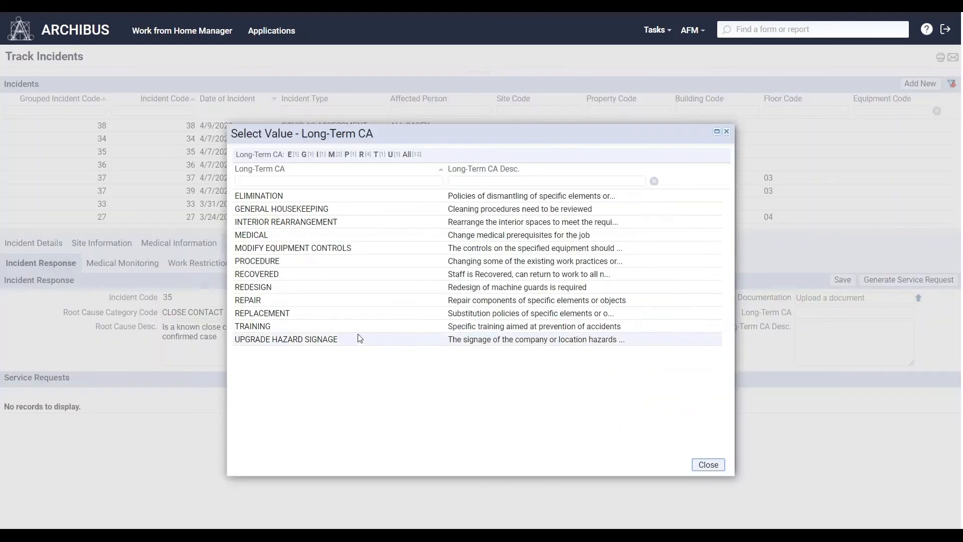
click(268, 274)
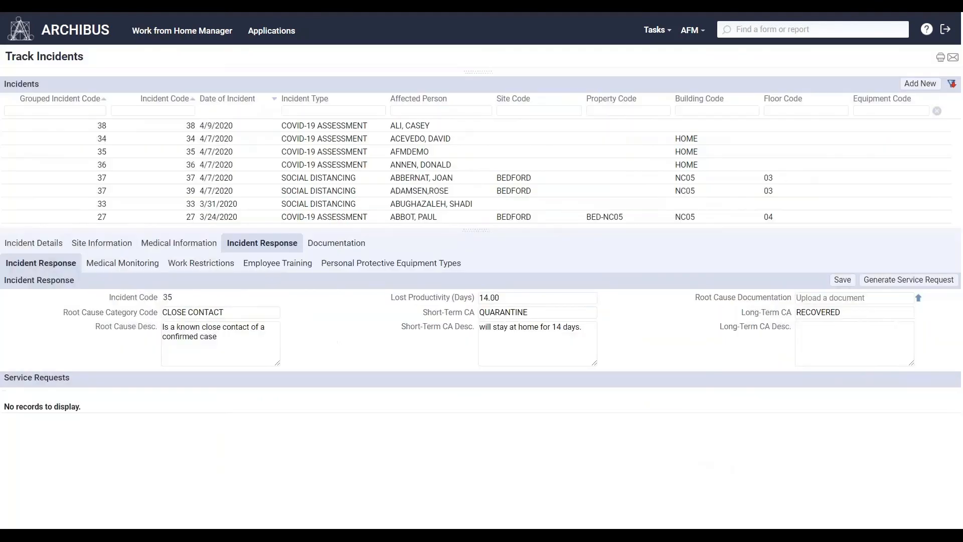
click(805, 346)
text(Staff is recovered,)
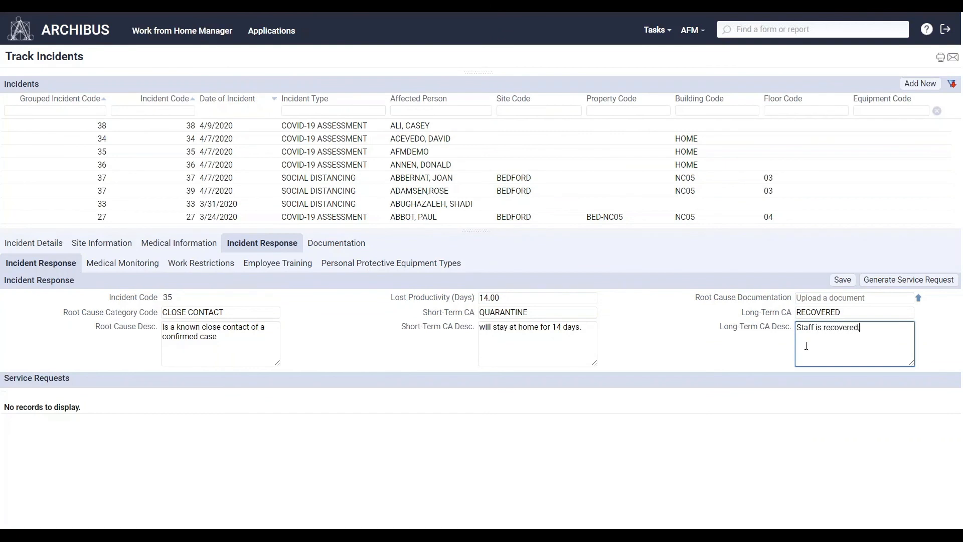
text( can return to work.)
click(842, 279)
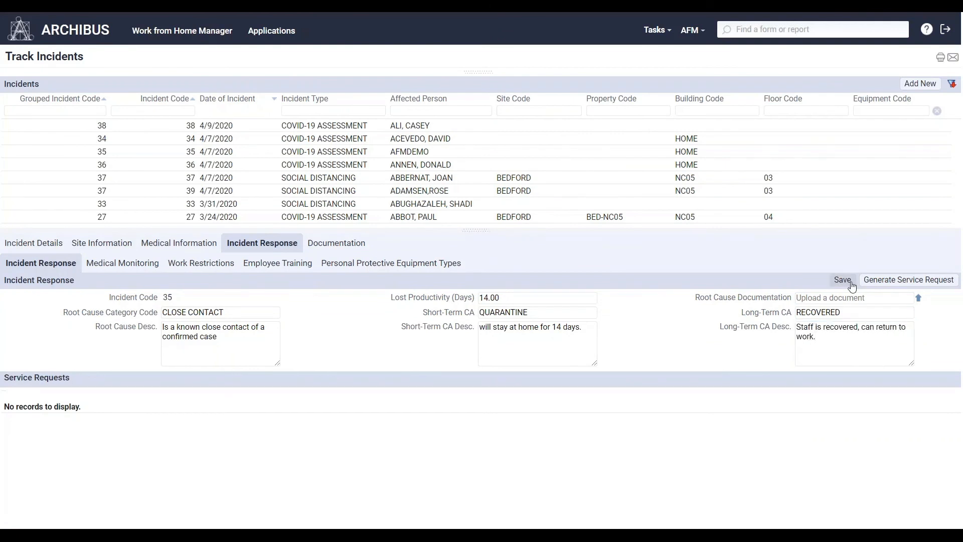
Show the employee work categories for AFMDEMO and open the WORK SPACE/CONFERENCE ROOM TECHNICIAN assignment
click(656, 30)
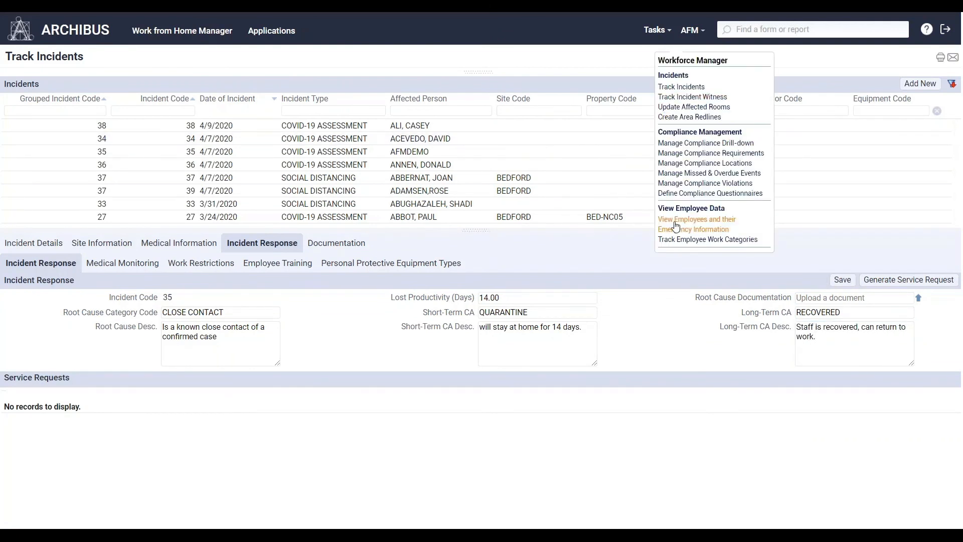
click(694, 240)
click(551, 106)
text(AFMDEMO)
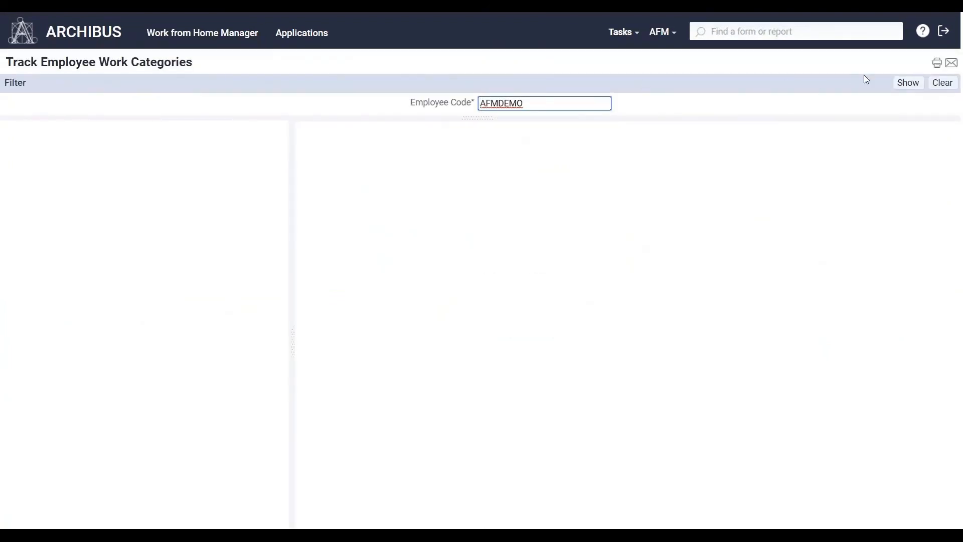
click(907, 82)
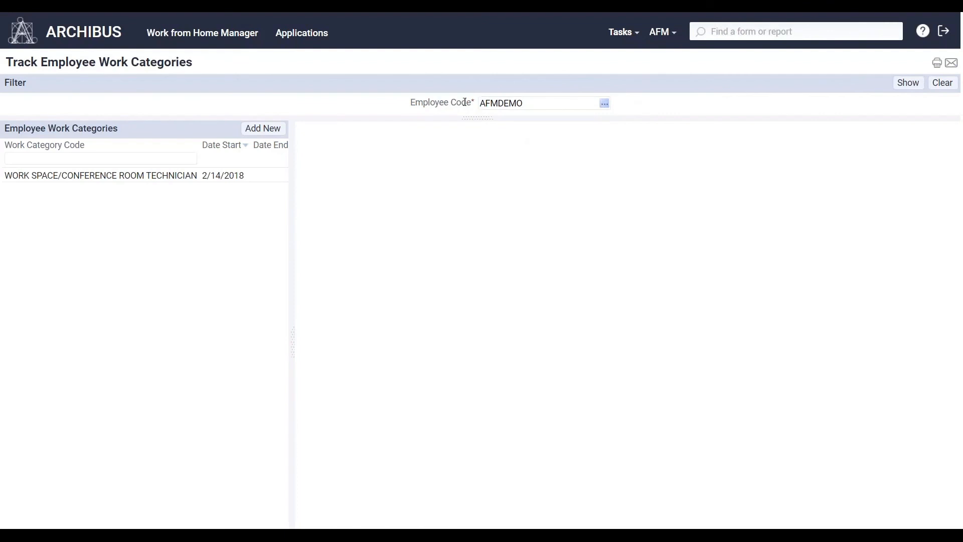
click(204, 176)
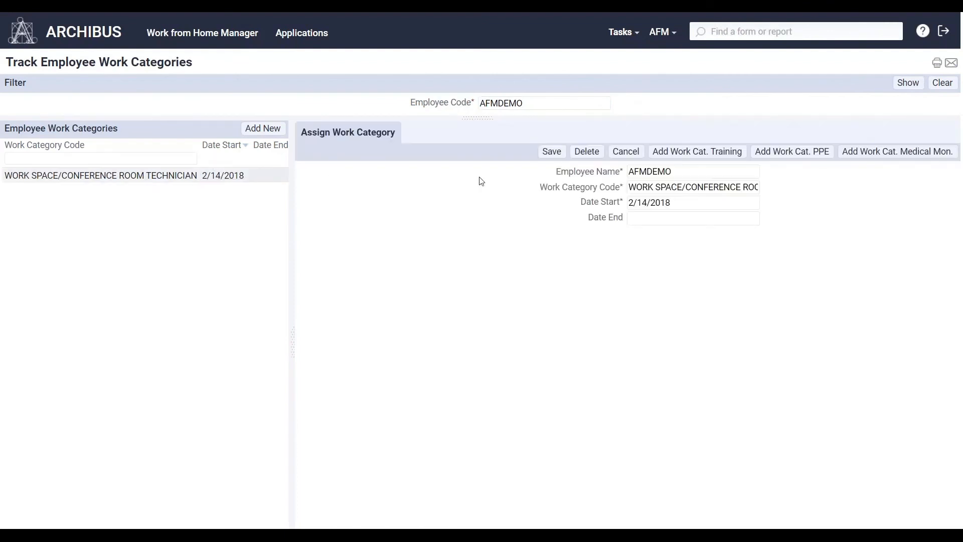
Review the medical monitoring, PPE and training programs that can be assigned to AFMDEMO for this work category
click(848, 152)
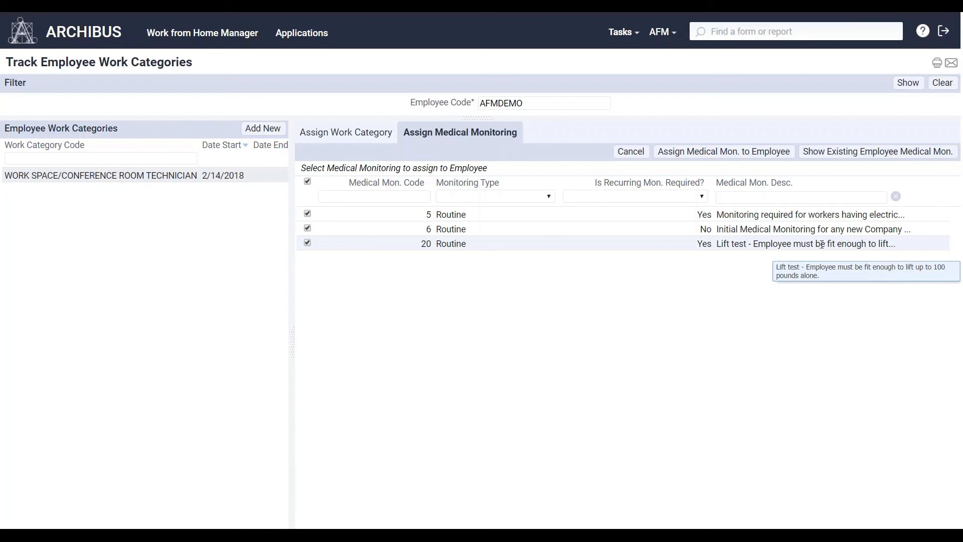
click(372, 136)
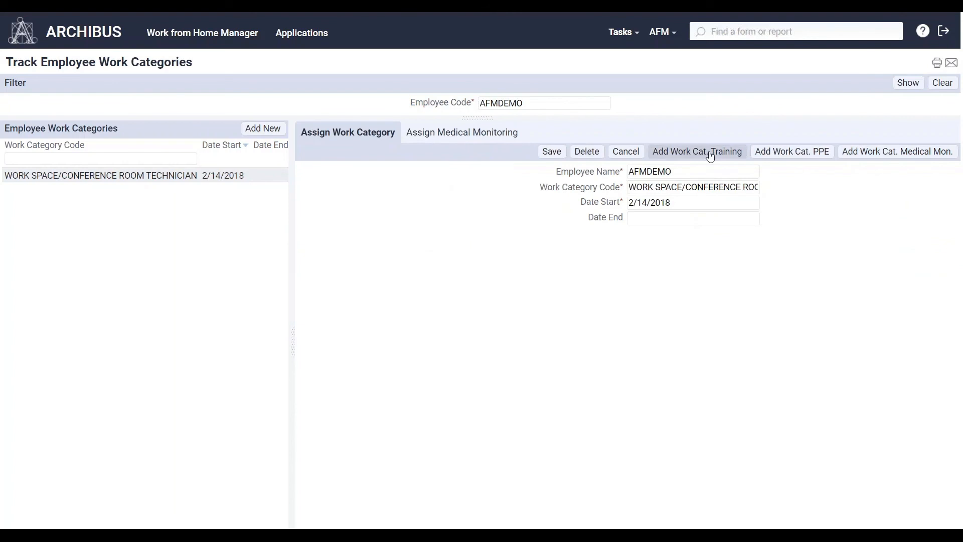
click(764, 152)
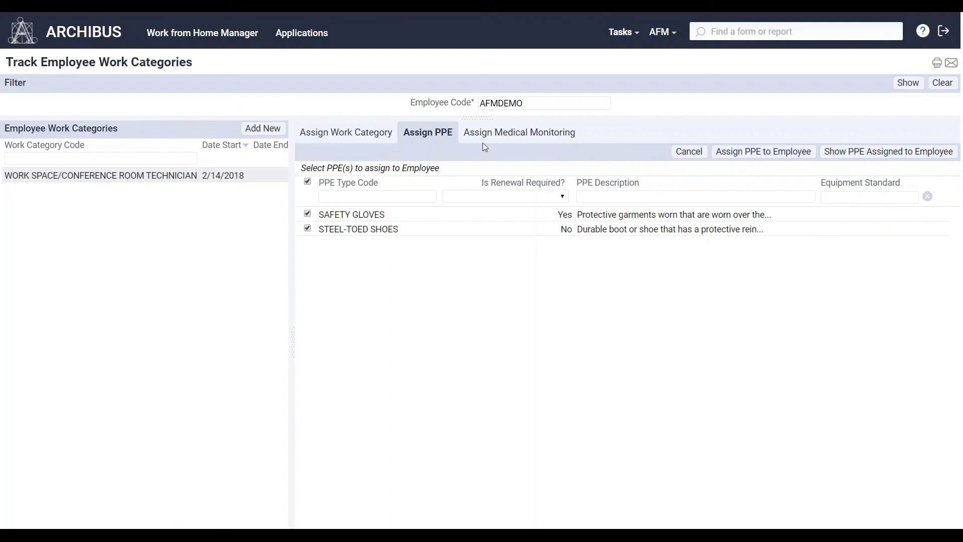
click(384, 145)
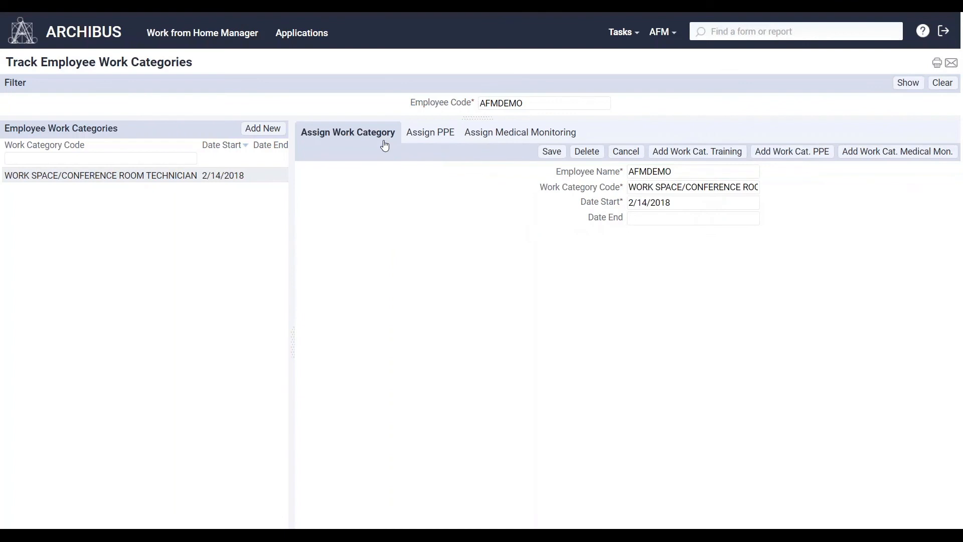
click(700, 155)
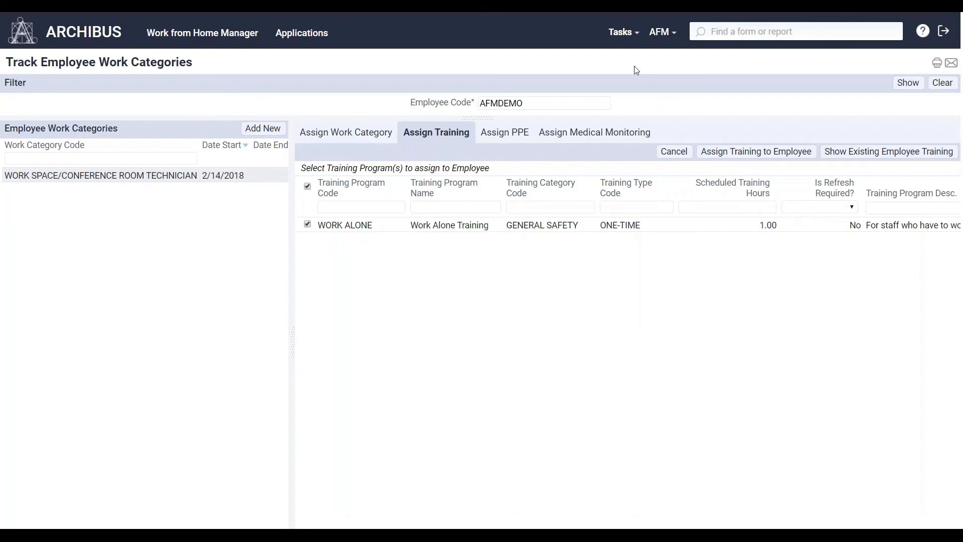
In AFMDEMO's tracked incident, create a work restriction with category LIFTING and classification "Remained at work: Job transfer or restriction"
click(624, 33)
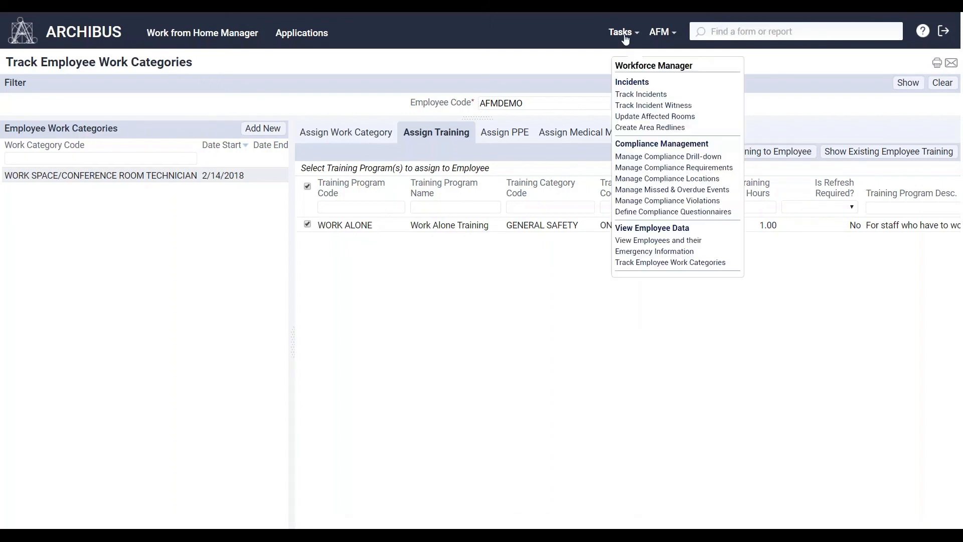
click(639, 96)
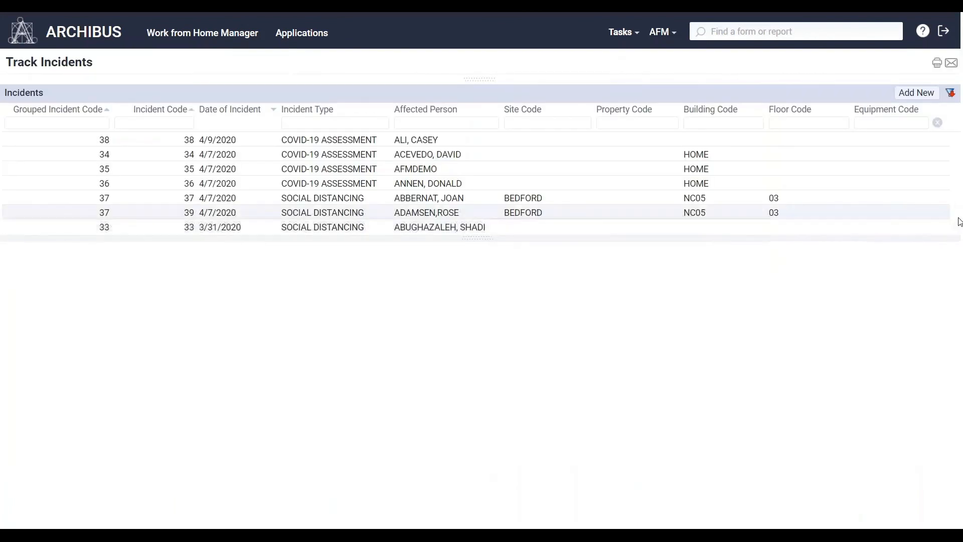
click(429, 172)
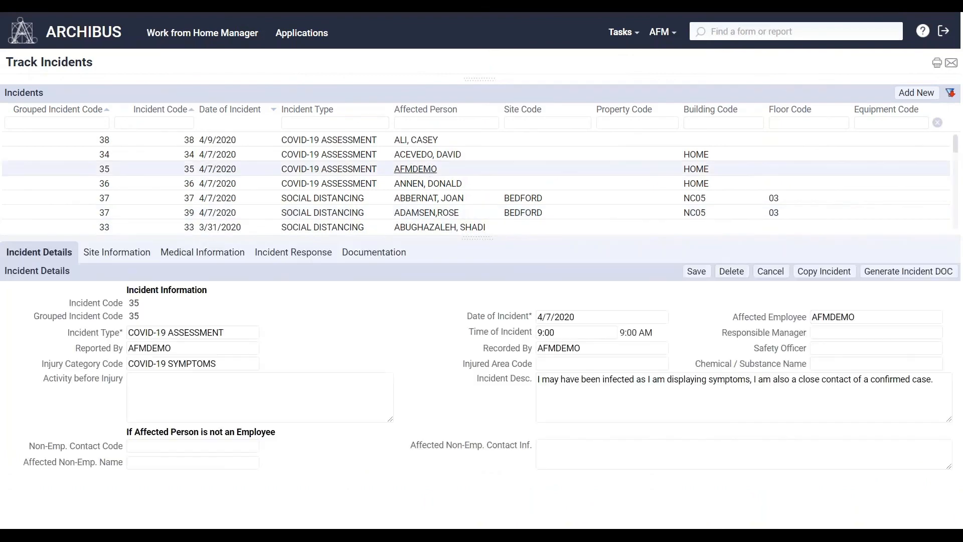
click(262, 252)
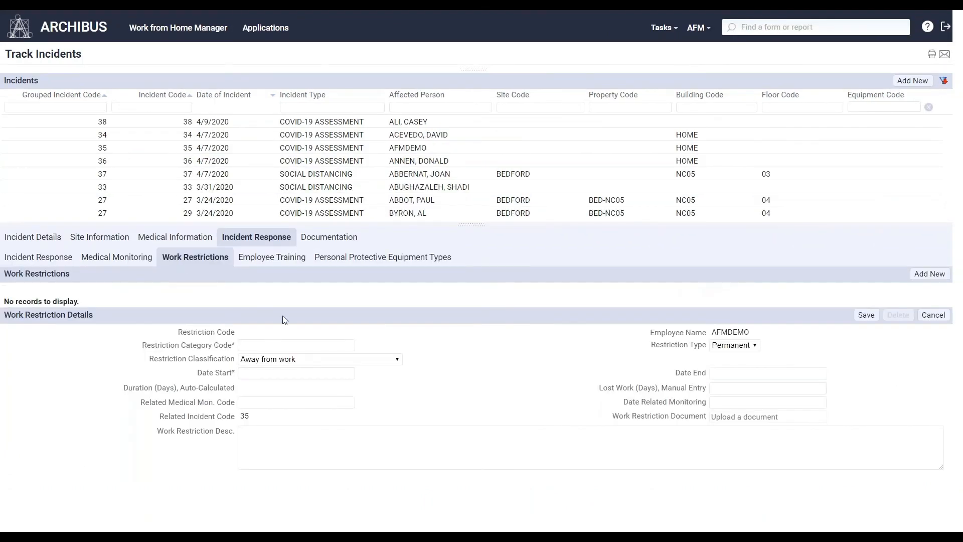
click(324, 345)
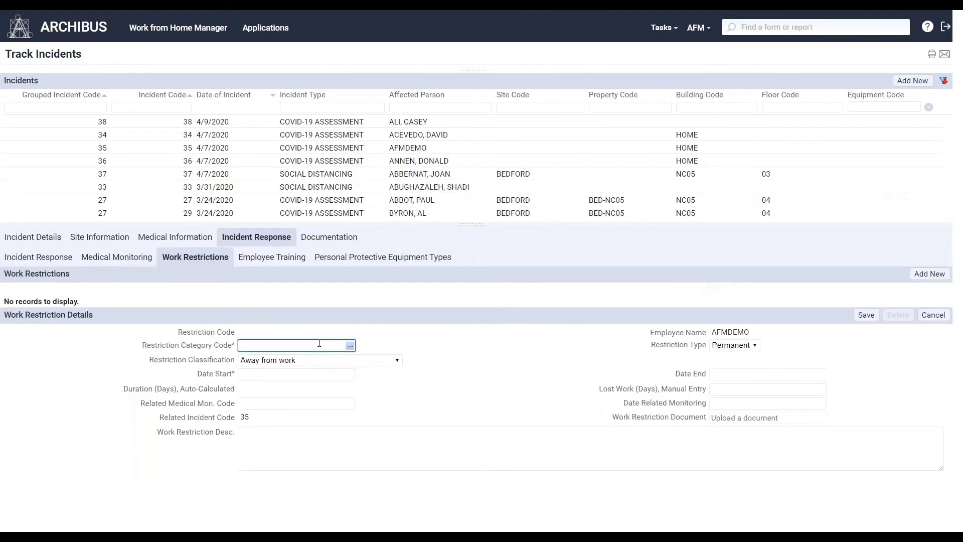
click(351, 346)
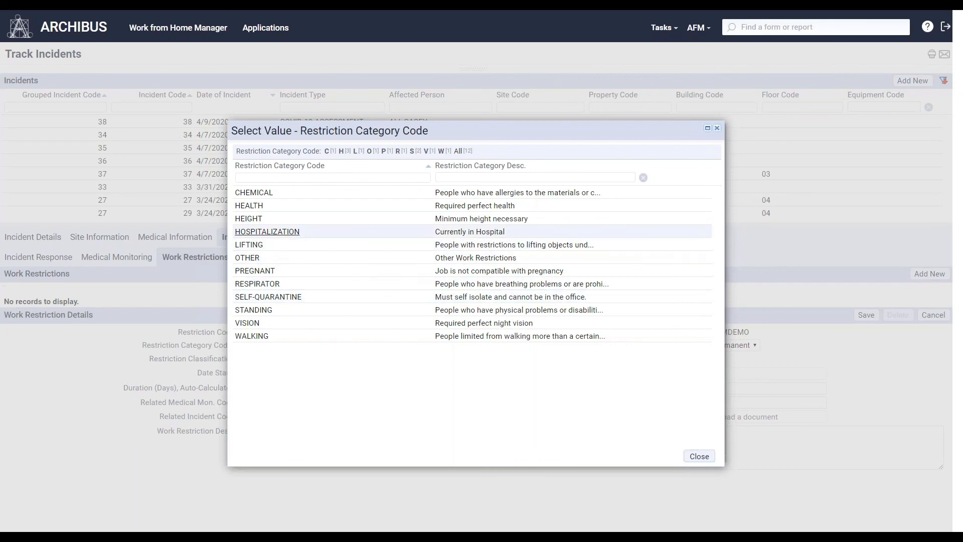
click(249, 245)
click(293, 358)
click(324, 383)
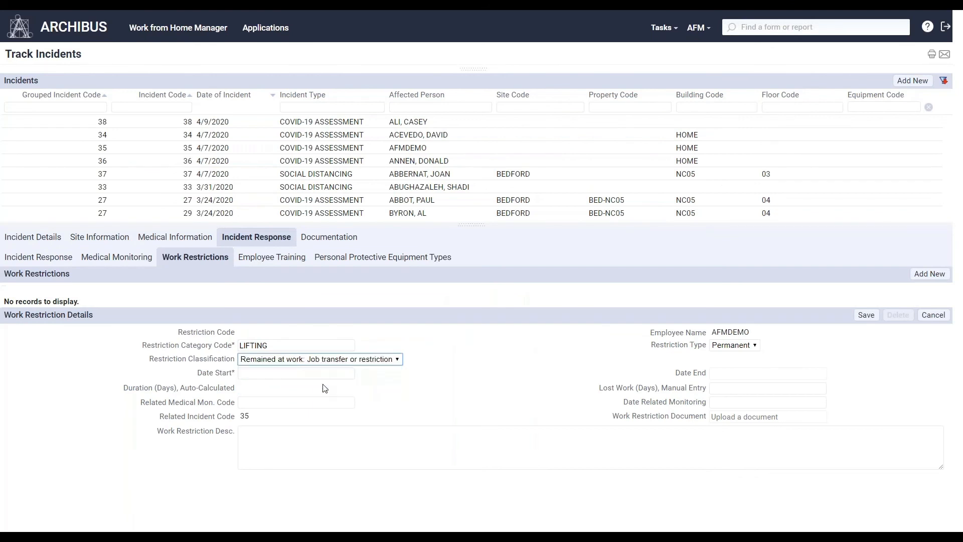
Set the work restriction's start date to 4/23/2020 and link it to medical monitoring code 19 dated 4/23/2020
click(318, 375)
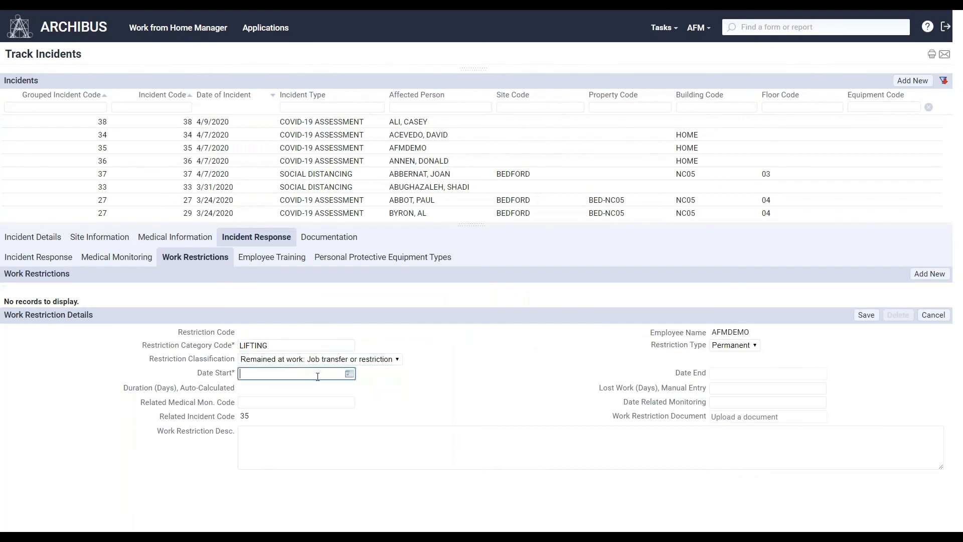
click(349, 374)
click(282, 437)
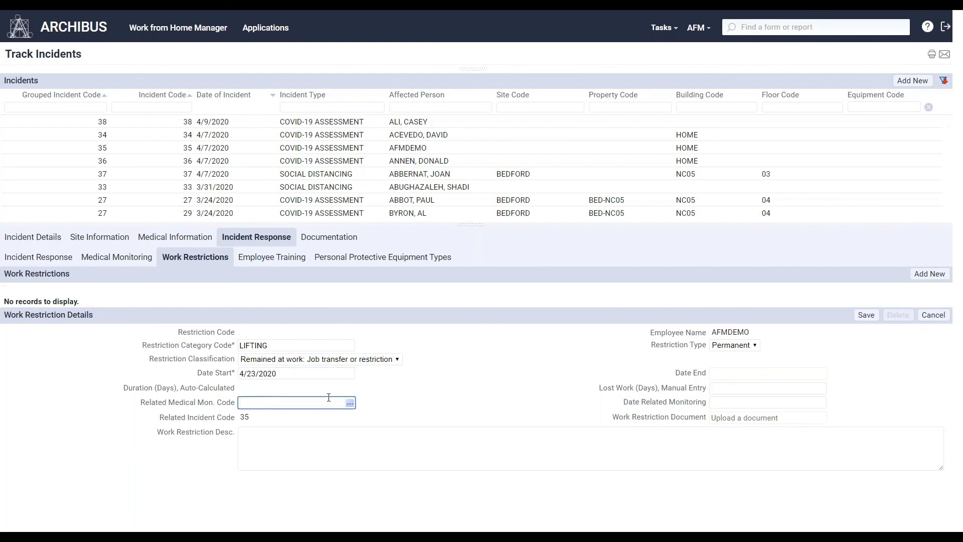
click(348, 402)
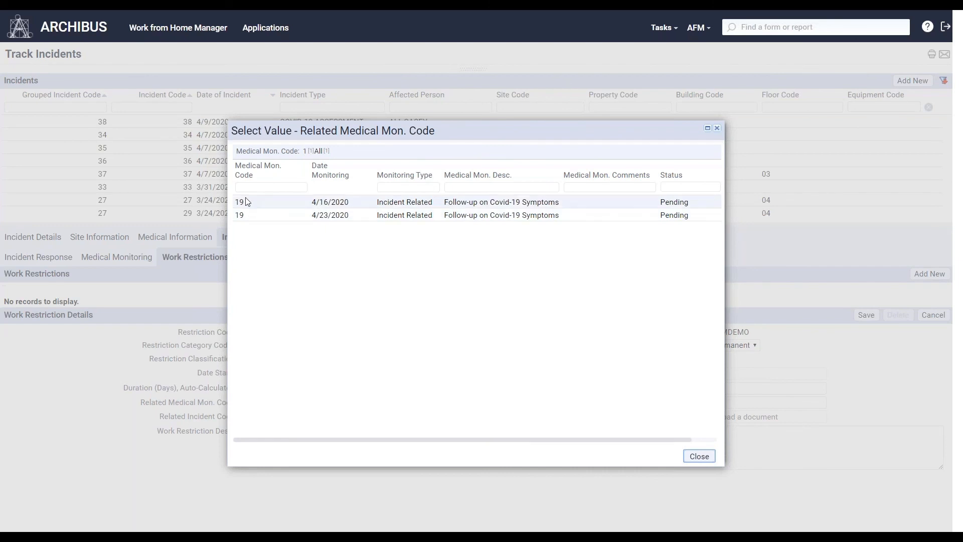
click(241, 214)
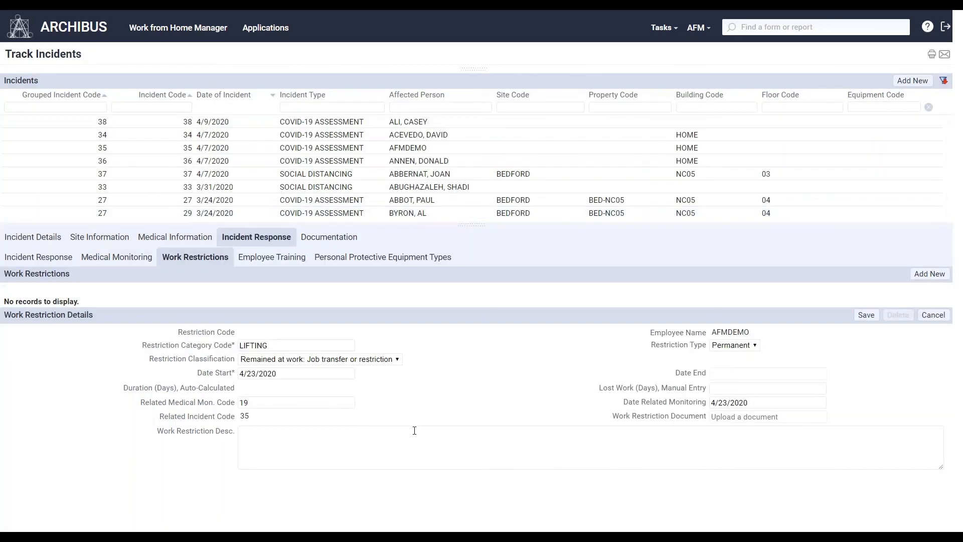
Keep the restriction type Permanent and enter the description "Staff member has suffered some permanent damage to lungs as a result of being ventilated."
click(737, 345)
click(782, 353)
click(668, 434)
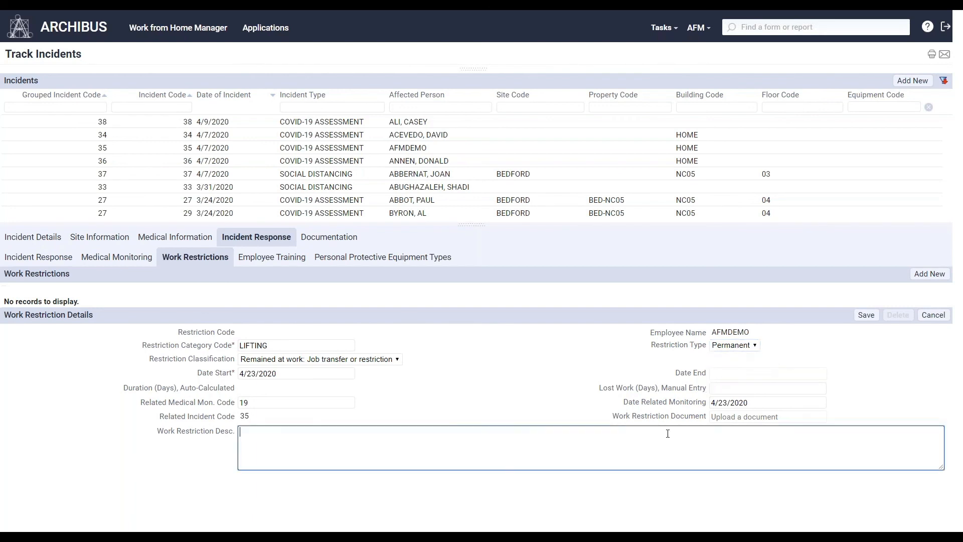
text(Staff member has suffered)
text(some permanent damage to lungs as a result of being ventilated.)
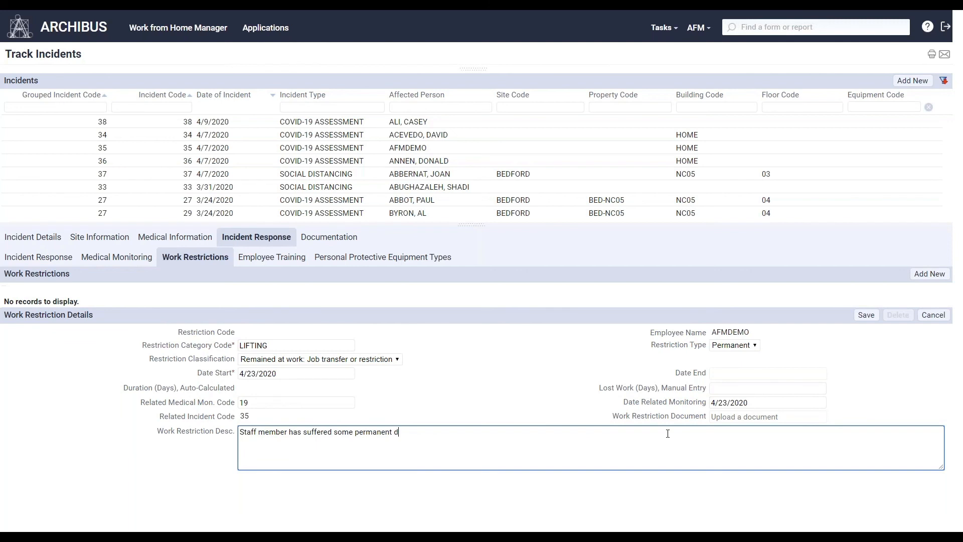
Append "Can no longer carry items that are heavy across sites and will need a job transfer." to the restriction description and save it
text( Can no longer carry items that are heavy across sites and will need a job transfer.)
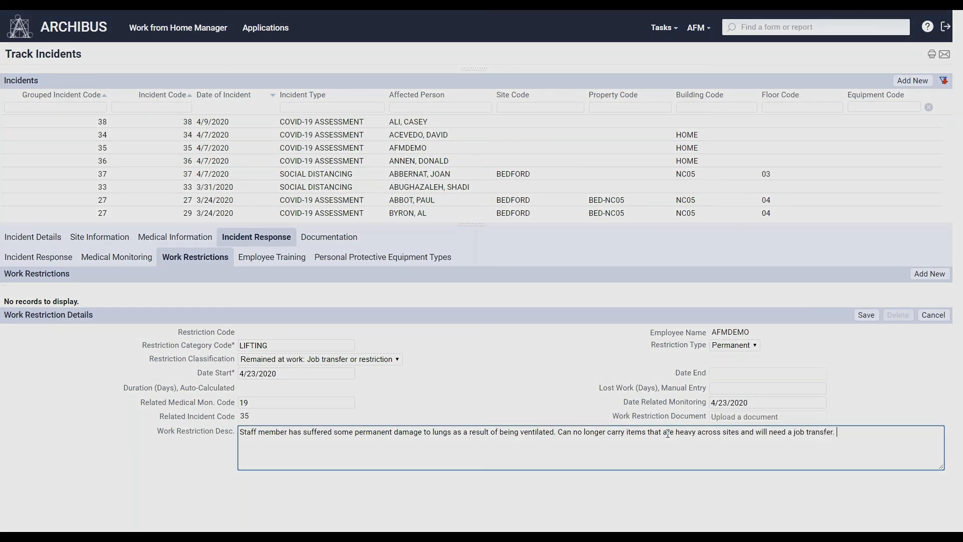
click(866, 315)
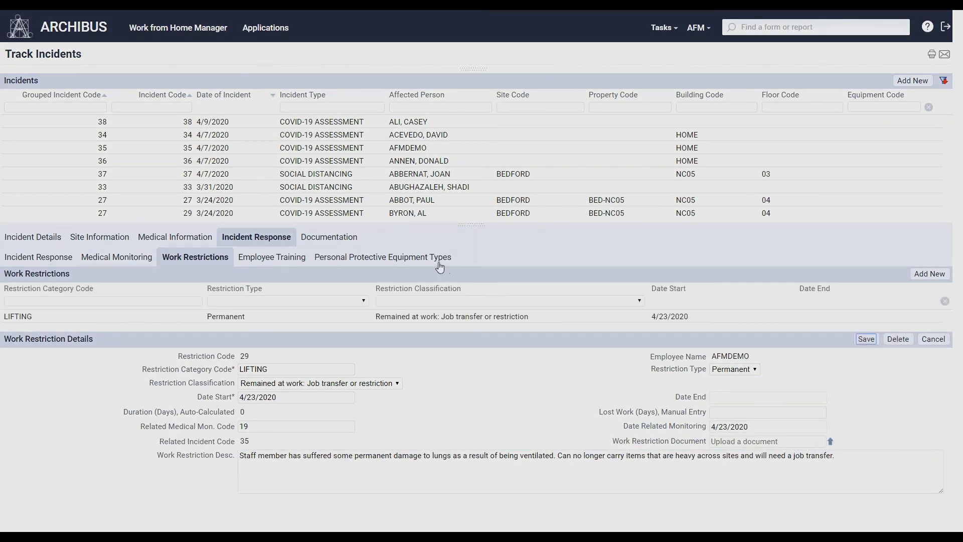
Assign the PANDEMIC training program to AFMDEMO for this incident with training date 4/23/2020
click(296, 262)
click(929, 273)
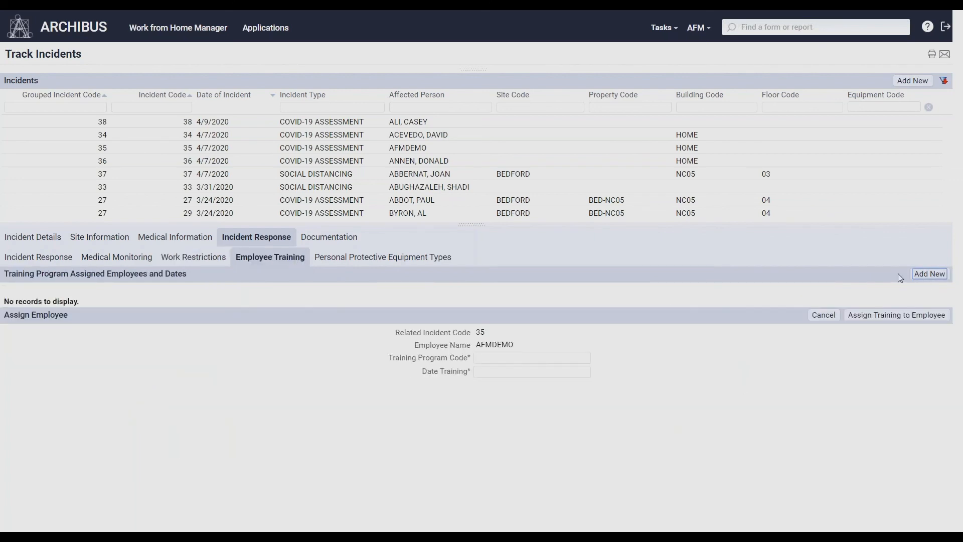
click(585, 357)
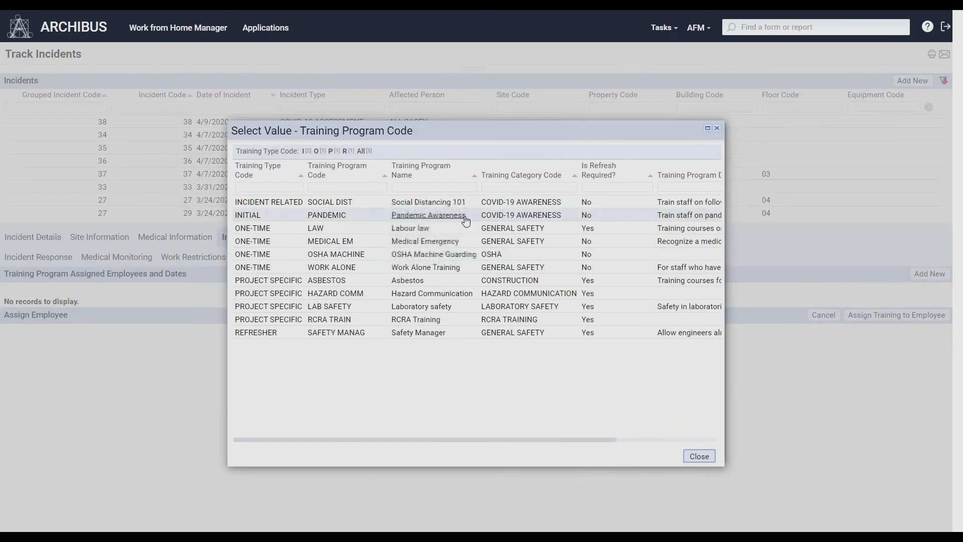
click(444, 215)
click(584, 371)
click(520, 442)
click(896, 315)
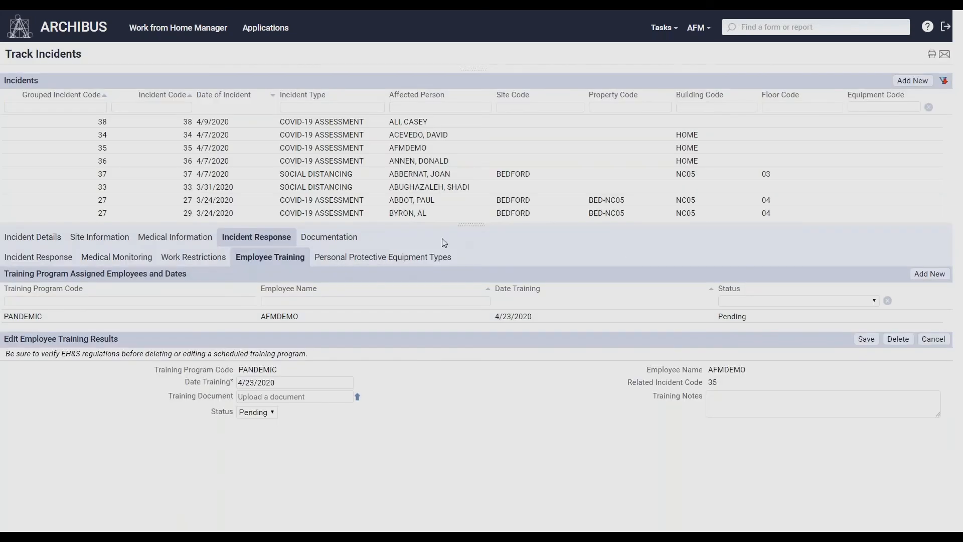
Start a new personal protective equipment assignment for the incident's employee with PPE type FACE SHIELDS
click(354, 258)
click(929, 273)
click(787, 346)
text(F)
key(Down)
key(Return)
key(Tab)
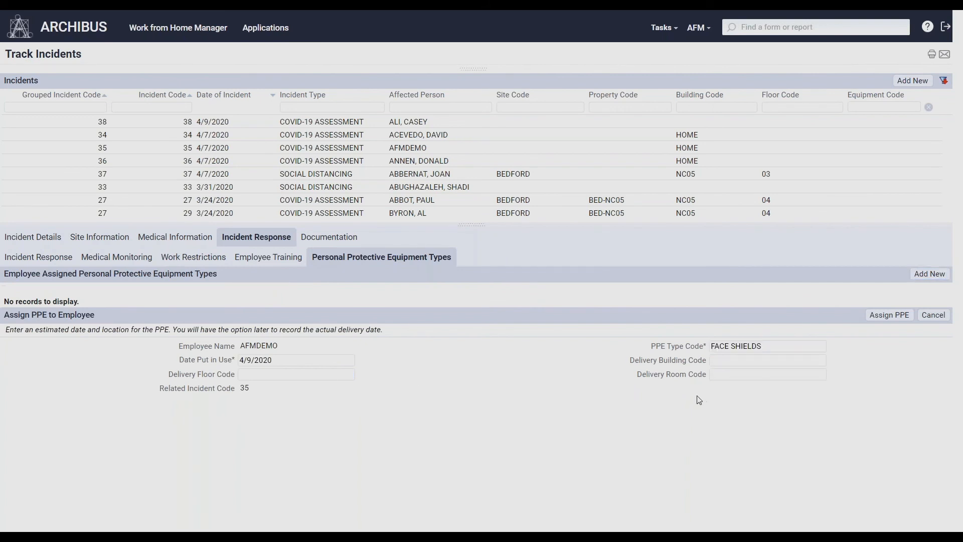
Set the delivery building code of the face shields assignment to NC05
click(734, 362)
text(HO)
key(ctrl+a)
key(BackSpace)
text(N)
key(Down)
key(Return)
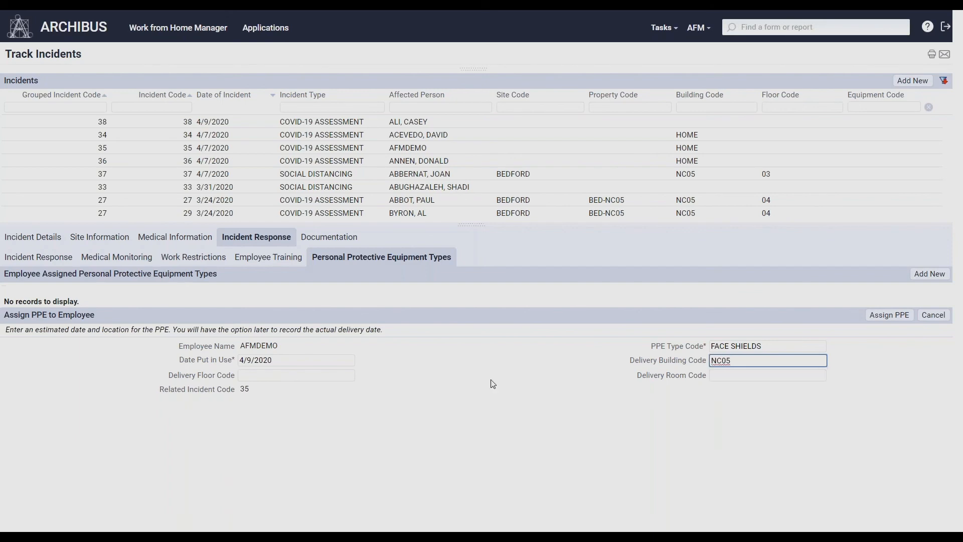
Set the face shields' date put in use to 4/27/2020 and assign the PPE to the employee
click(296, 360)
click(223, 432)
click(752, 361)
click(889, 314)
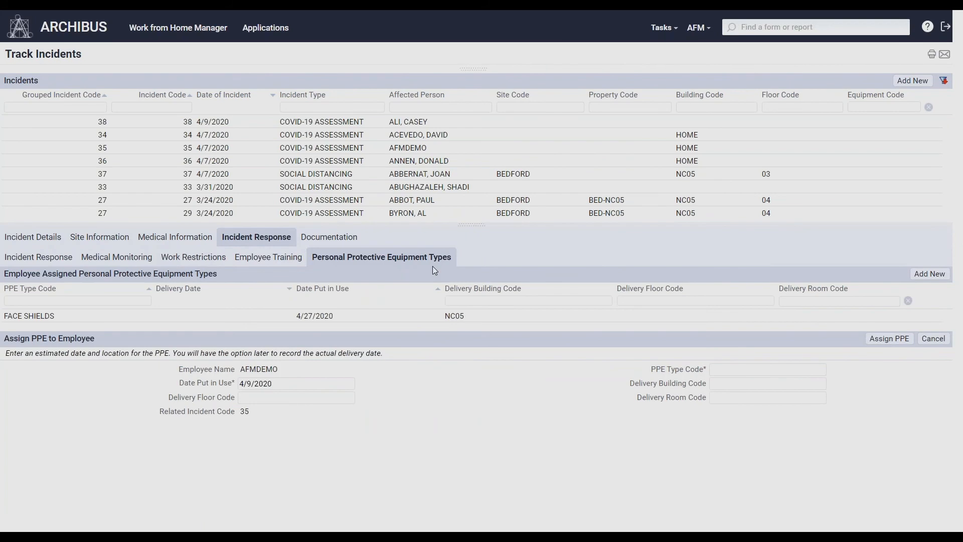
click(335, 242)
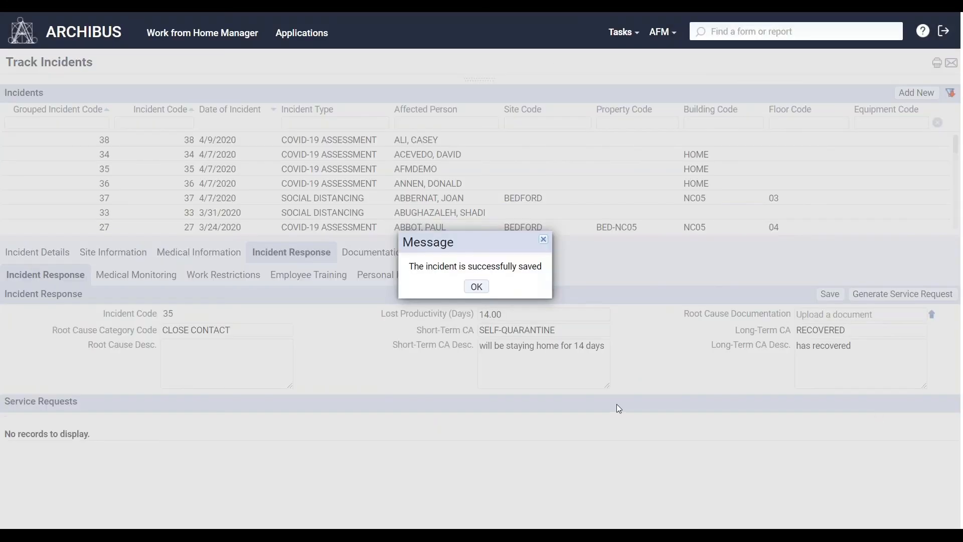
click(477, 286)
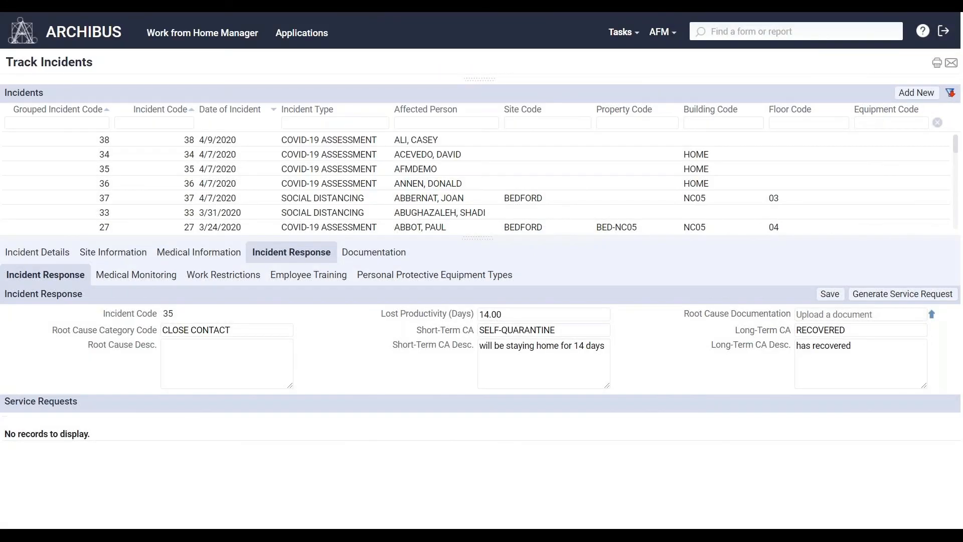
For social distancing incident 37, mark a red area over the central rooms on the NC05 floor 03 drawing
click(346, 200)
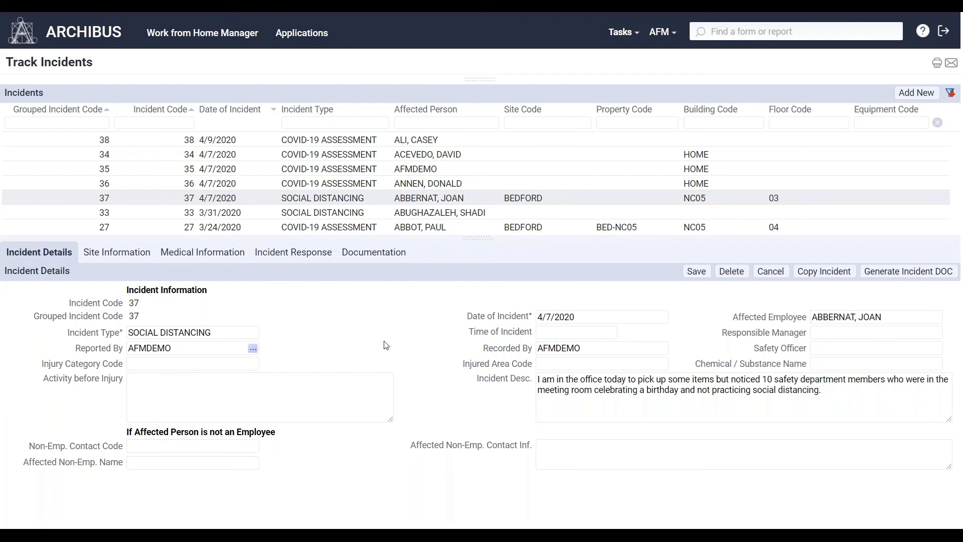
click(142, 262)
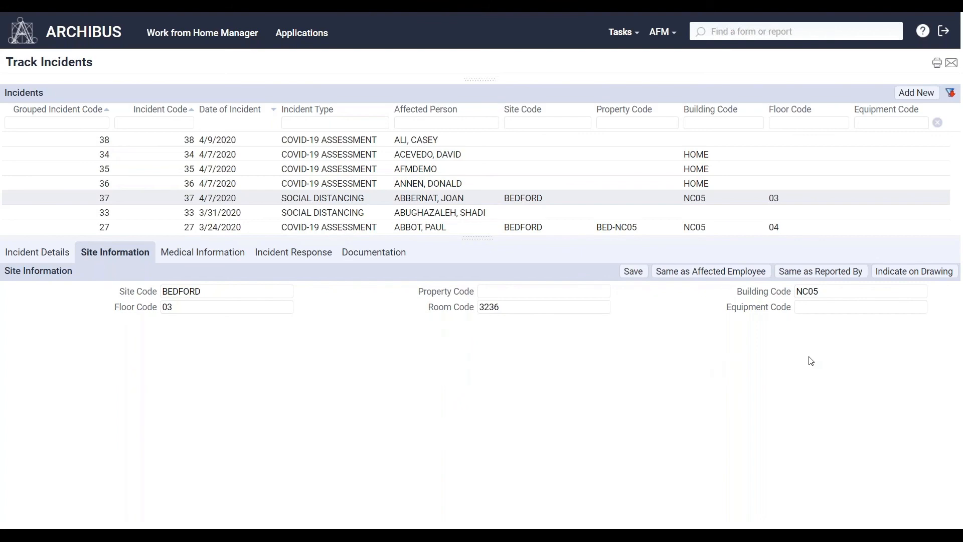
click(882, 272)
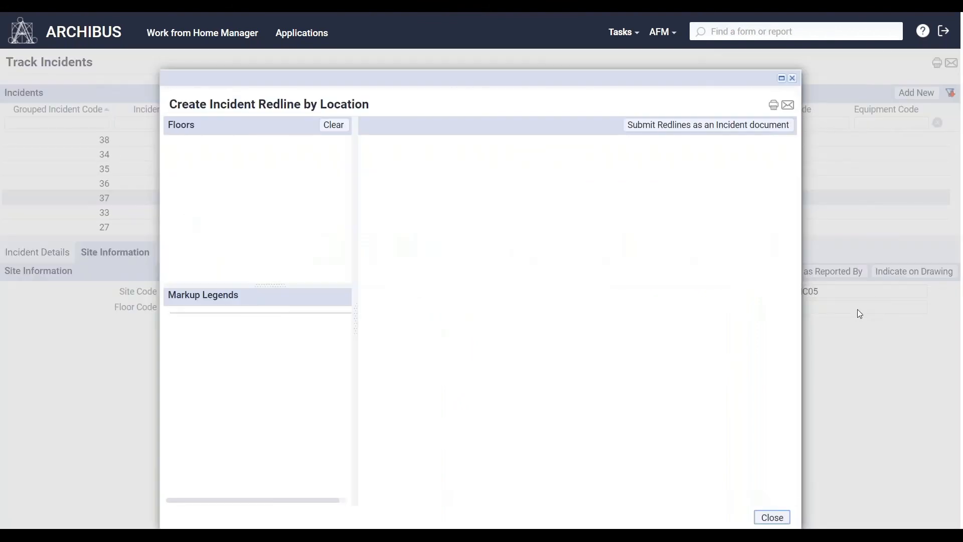
drag(287, 357, 542, 245)
drag(595, 299, 600, 327)
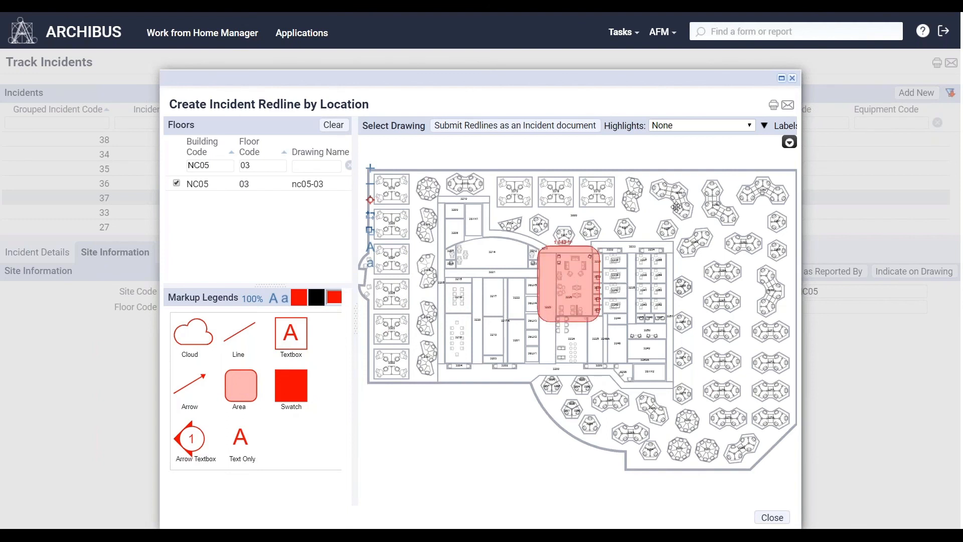
Submit the redline as incident document "Redline for Incident 37" with description "This is where the staff members were walking around."
click(517, 128)
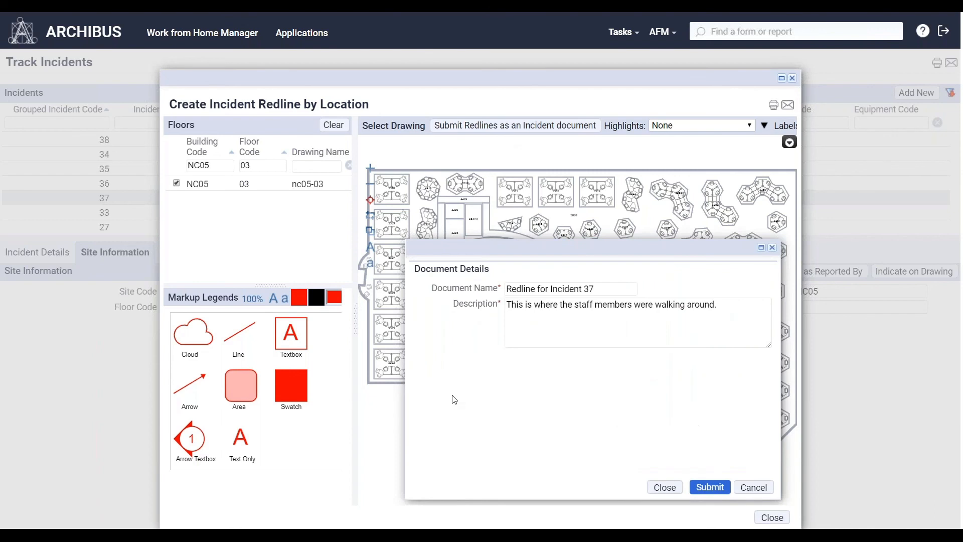
click(707, 488)
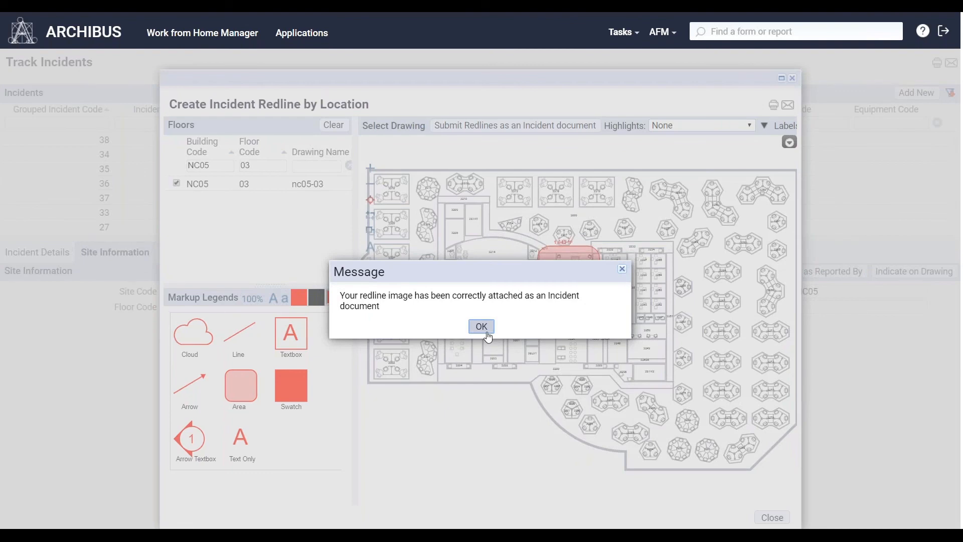
click(481, 326)
click(775, 521)
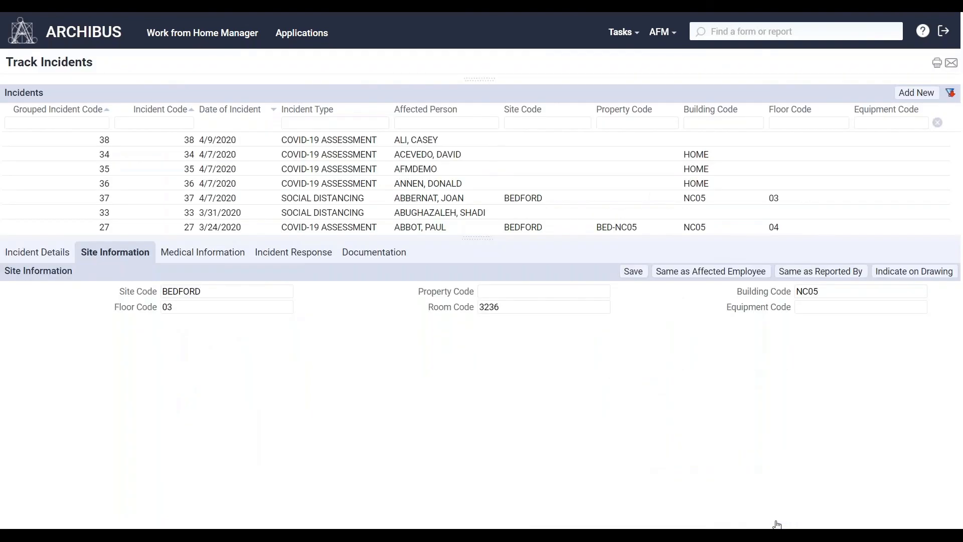
Set incident 37's root cause category to INTERIOR ARRANGEMENT with description "Interior design is promoting co-working spaces and open office concepts."
click(271, 253)
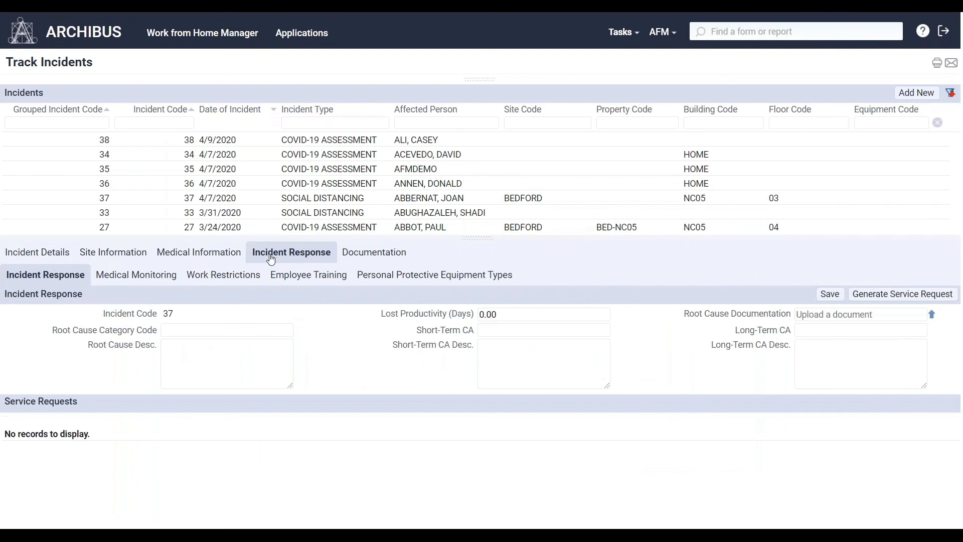
click(286, 330)
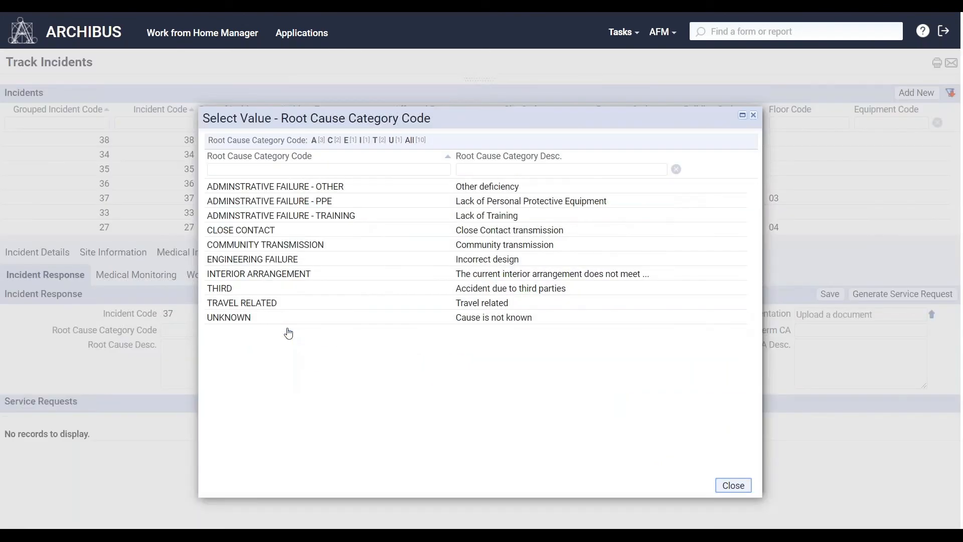
click(297, 274)
click(273, 355)
text(Interior design is promoting co)
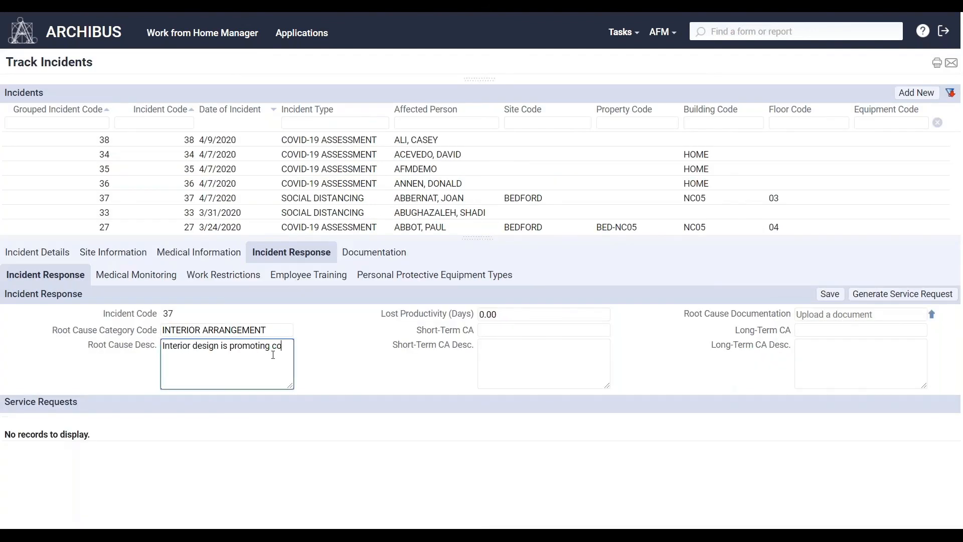
text(-working spaces and open office concepts.)
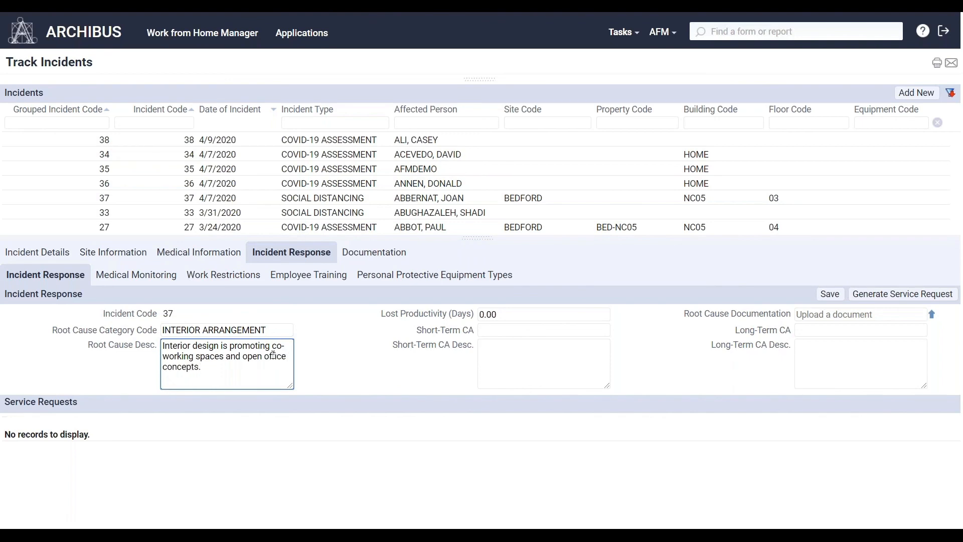
click(367, 396)
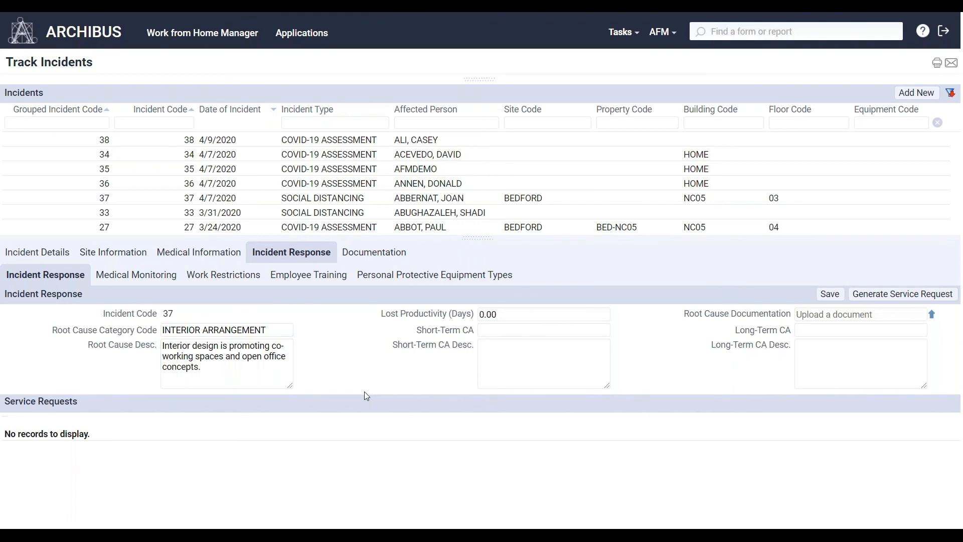
Set the short-term corrective action to DISINFECT with the description "Disinfect the office space"
click(604, 330)
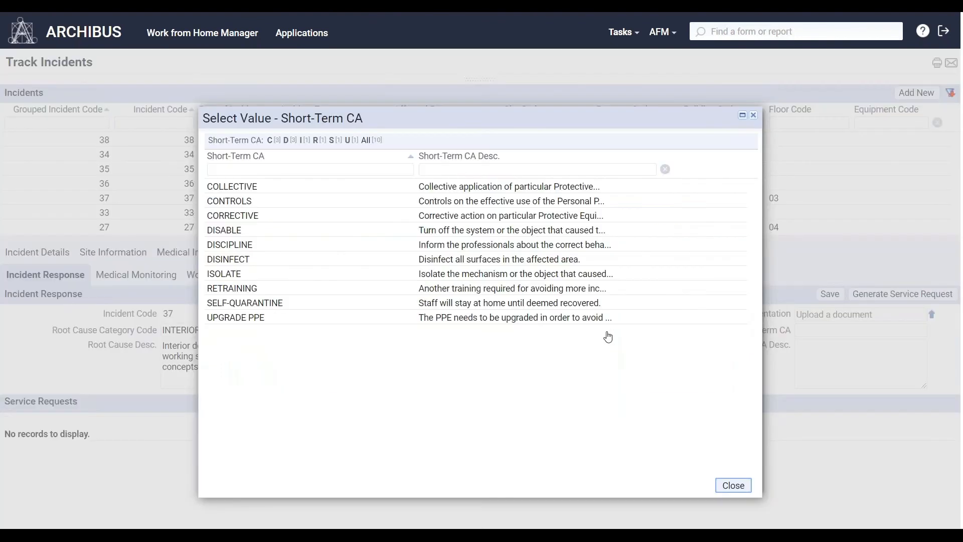
click(251, 258)
click(506, 361)
text(Disinfect the office space)
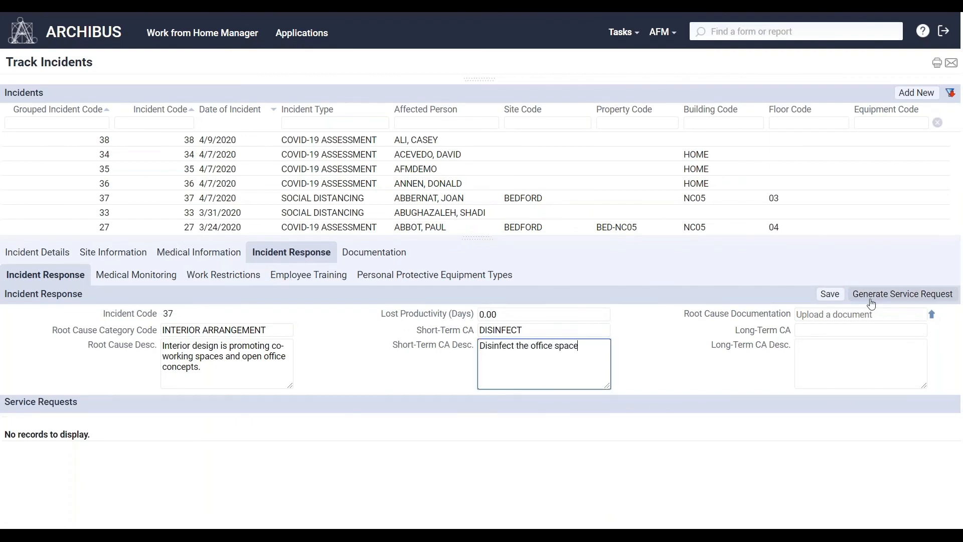
Generate a SERVICE DESK - MAINTENANCE service request for the incident with problem type HOUSEKEEPING|DISINFECT
click(870, 300)
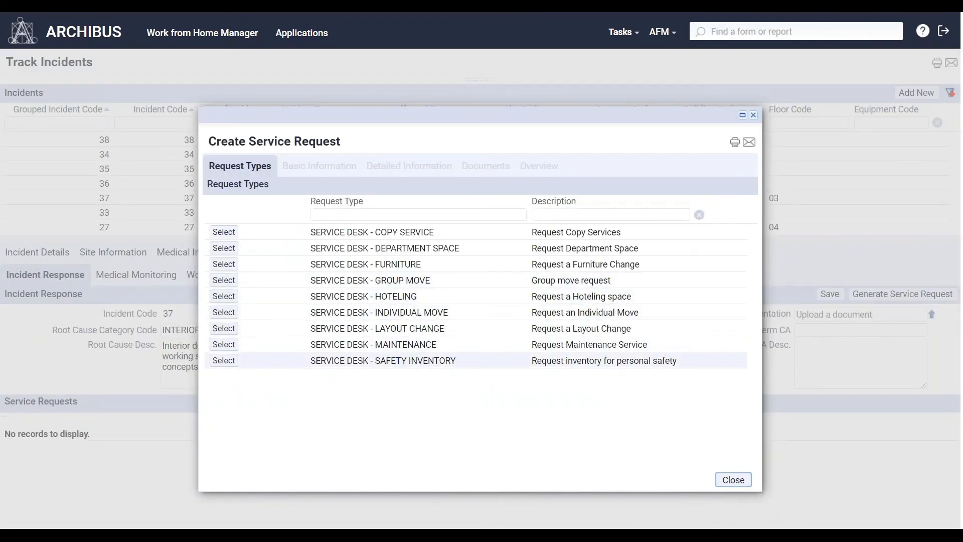
click(223, 344)
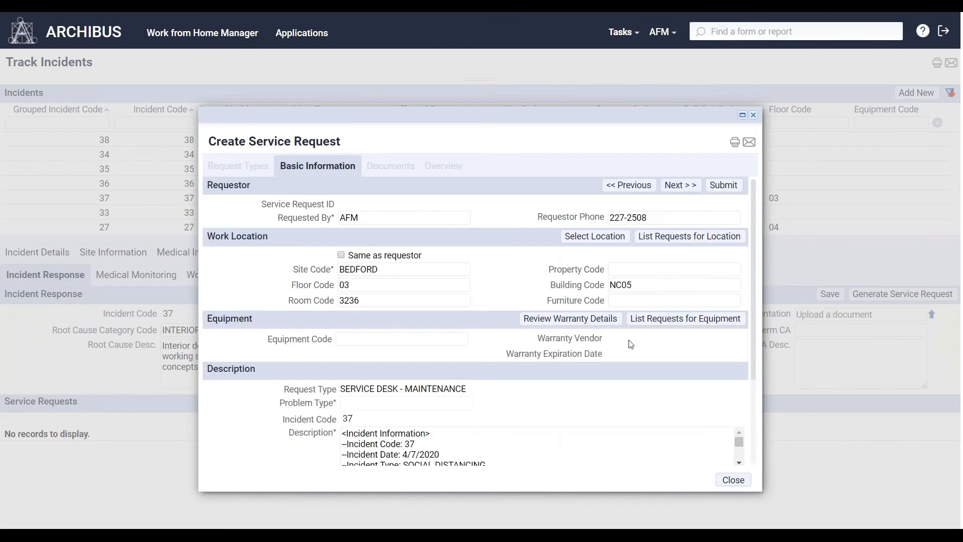
scroll(630, 344, down, 2)
click(467, 304)
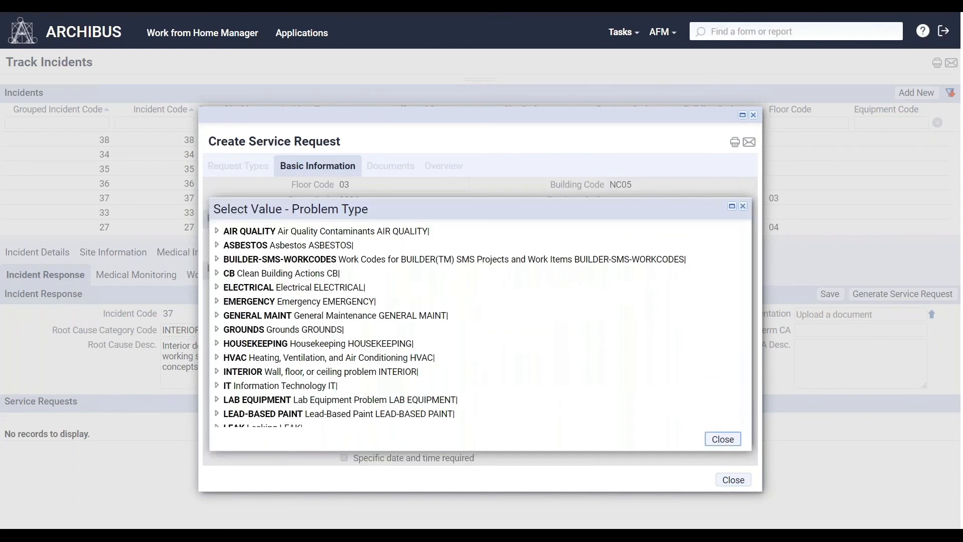
click(216, 344)
click(289, 357)
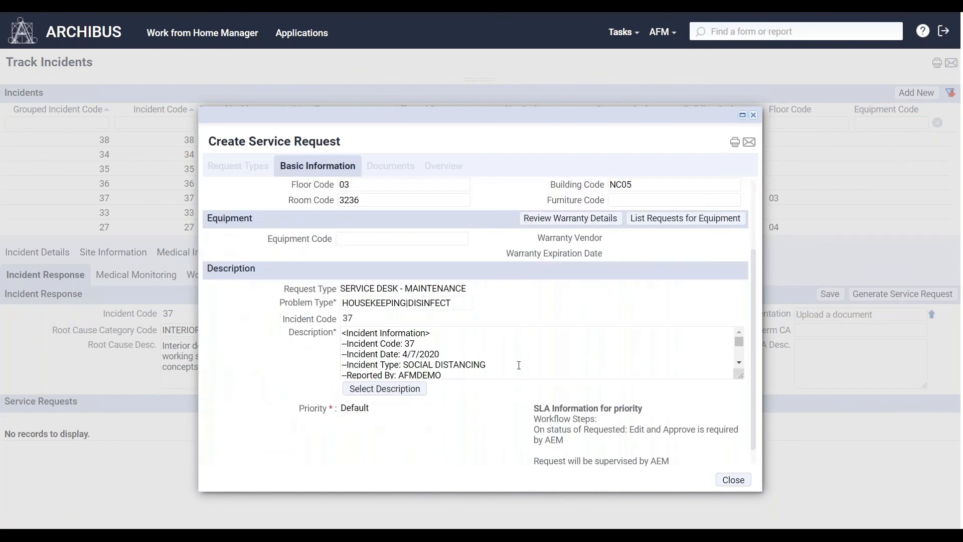
Enlarge the request description and require a specific date and time of 4/14/2020 at 5pm
drag(738, 374, 736, 439)
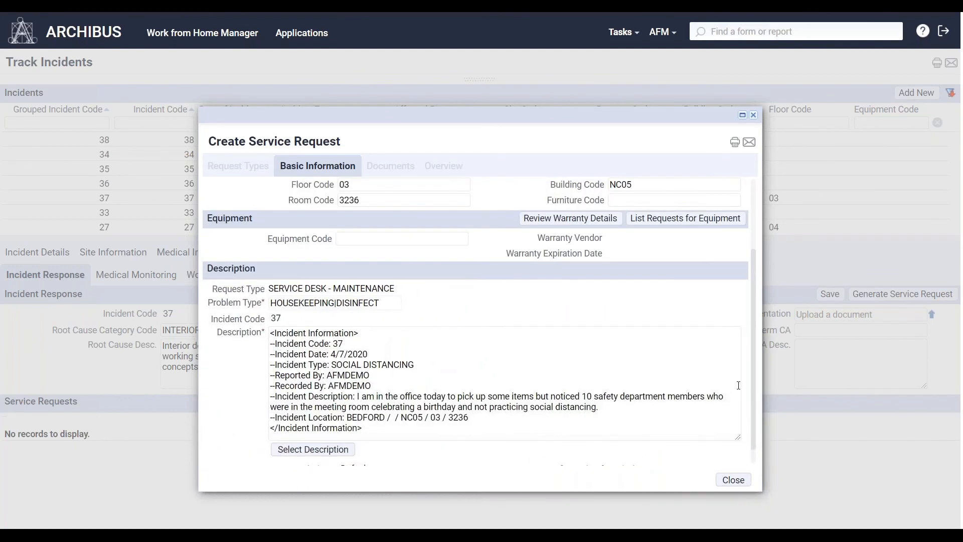
scroll(737, 440, down, 2)
click(417, 457)
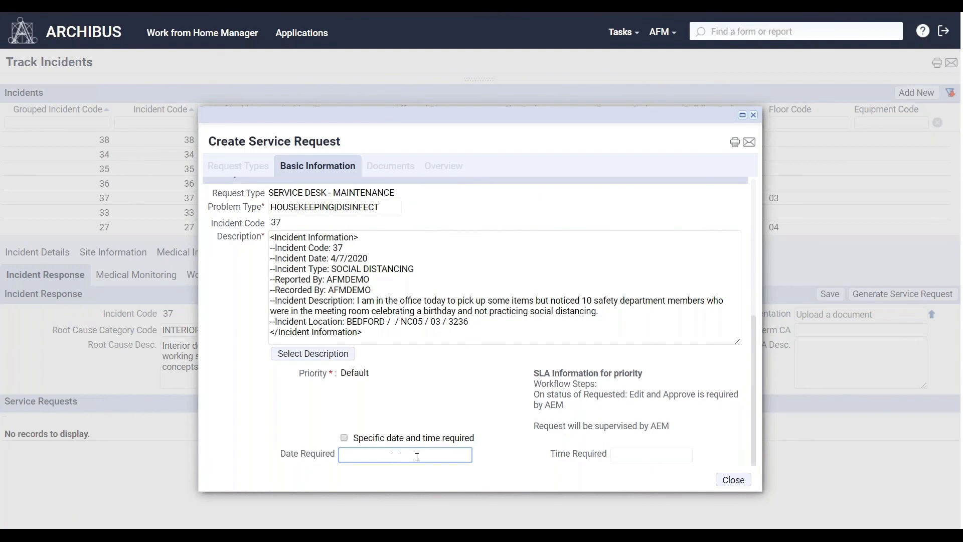
click(344, 438)
click(467, 455)
click(347, 419)
click(655, 456)
text(5p)
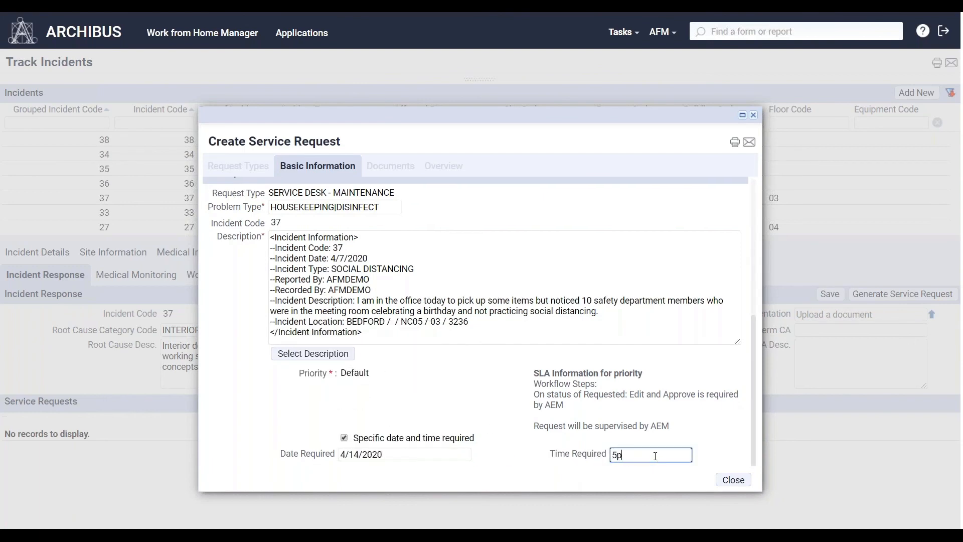
text(m)
key(Tab)
Submit the disinfection service request and close the request form
drag(753, 426, 752, 276)
click(724, 185)
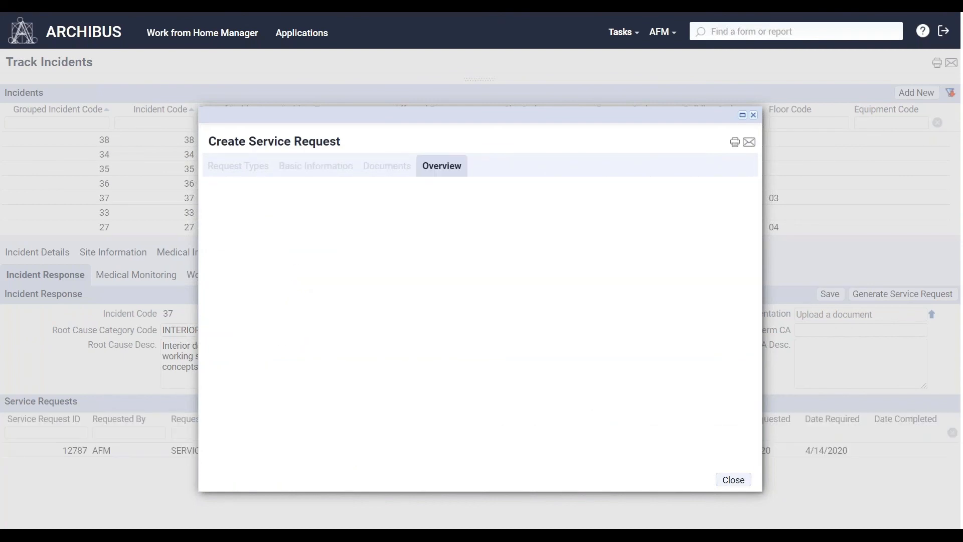
click(742, 480)
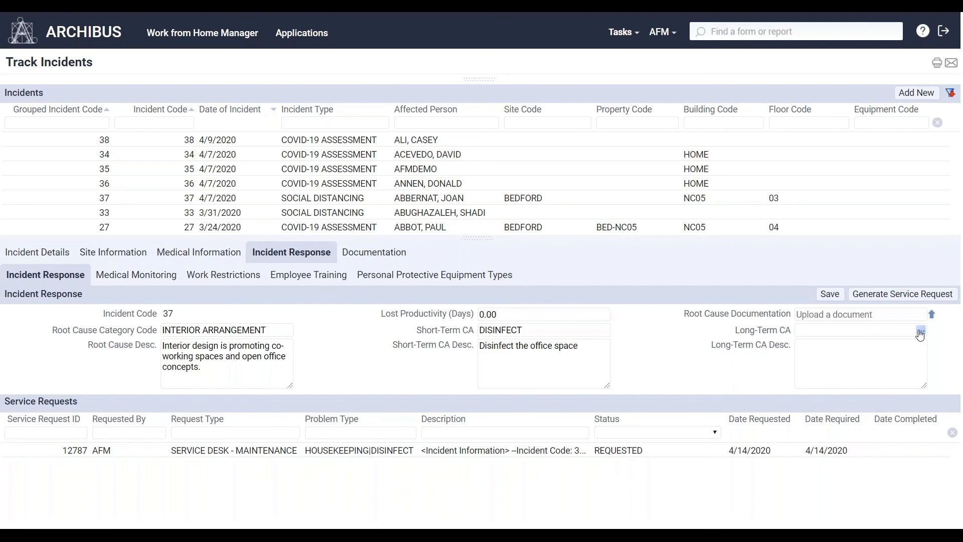
Set the long-term corrective action to INTERIOR REARRANGEMENT with description "Should rearrange furniture and layout to meet social distancing requirements."
click(920, 333)
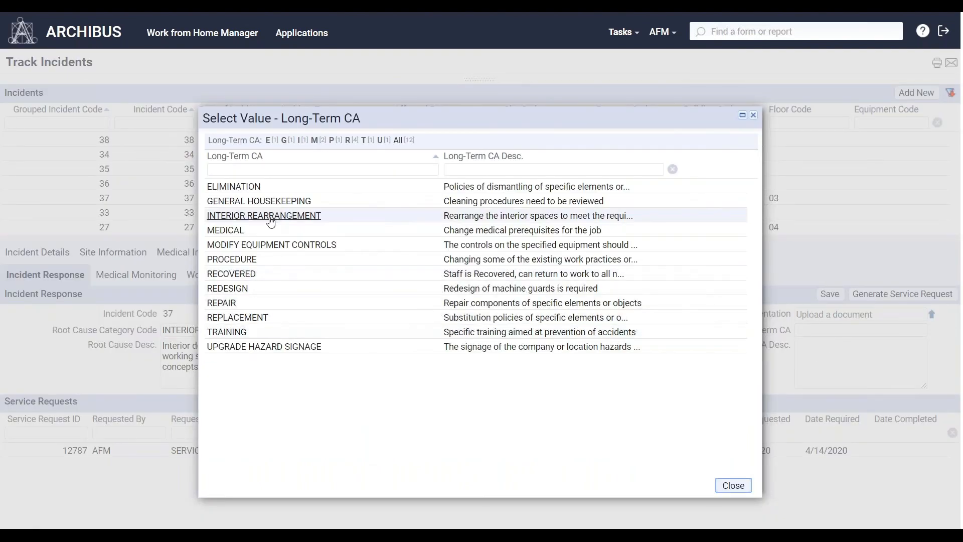
click(270, 221)
click(833, 368)
text(Should rearrange furniture and layout to meet social distancing requirements.)
click(823, 306)
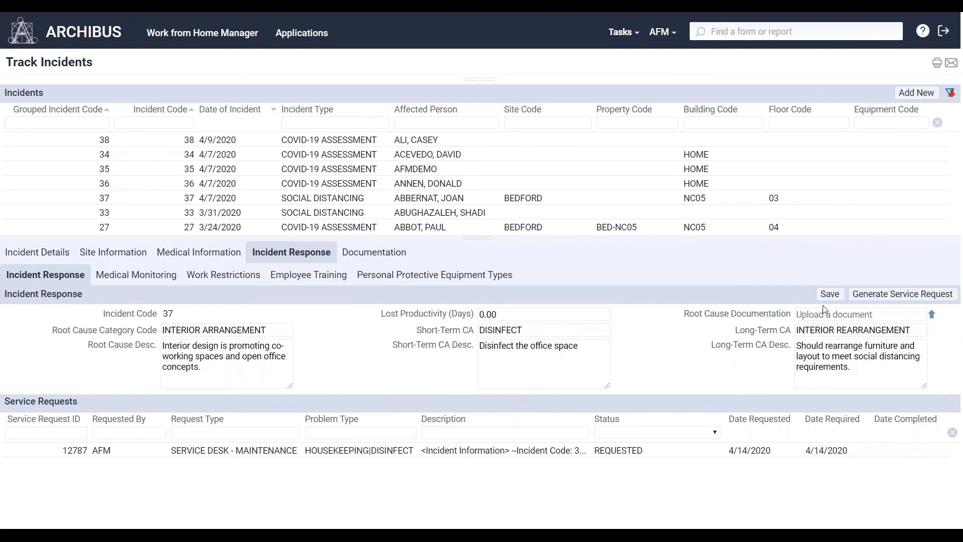
Generate a SERVICE DESK - MAINTENANCE service request for incident 37 with problem type SERVICES|REARRANGE
click(867, 294)
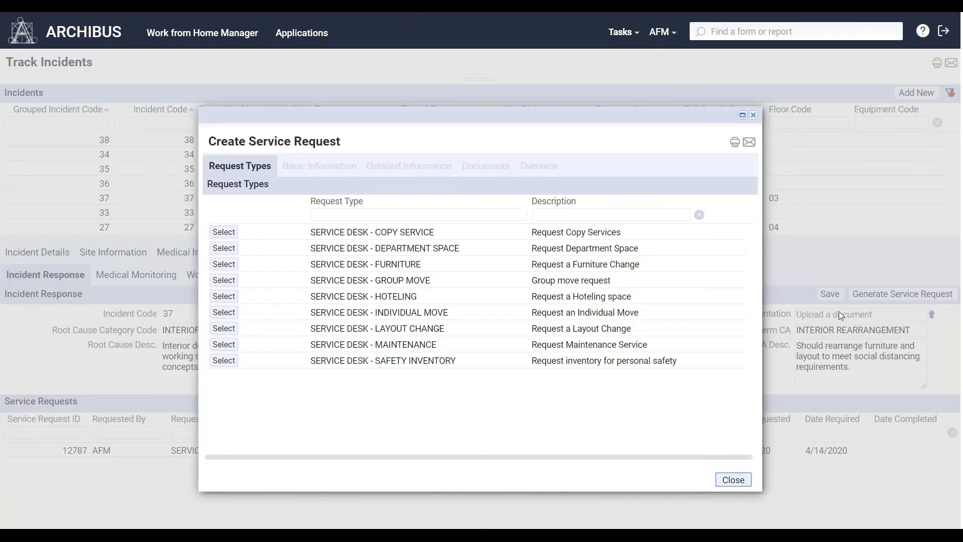
click(223, 344)
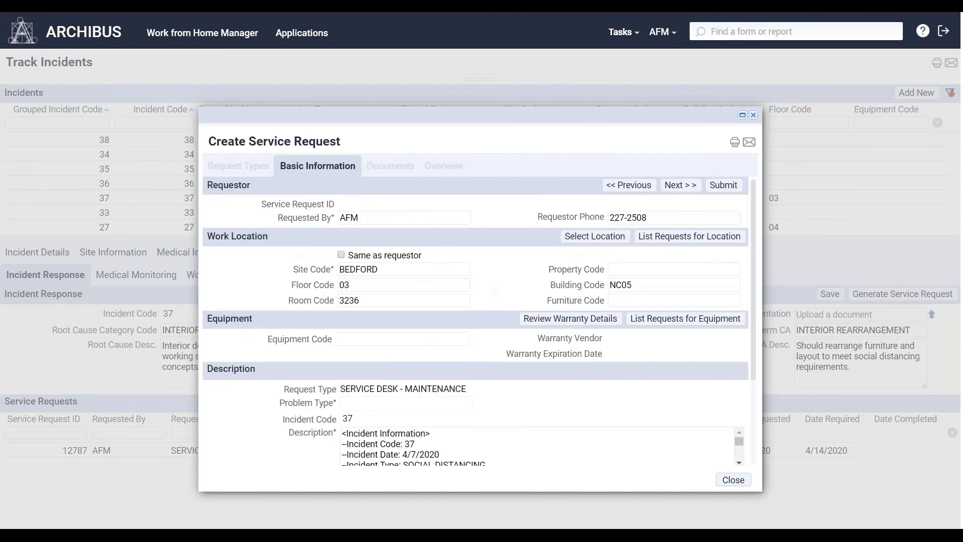
scroll(630, 348, down, 5)
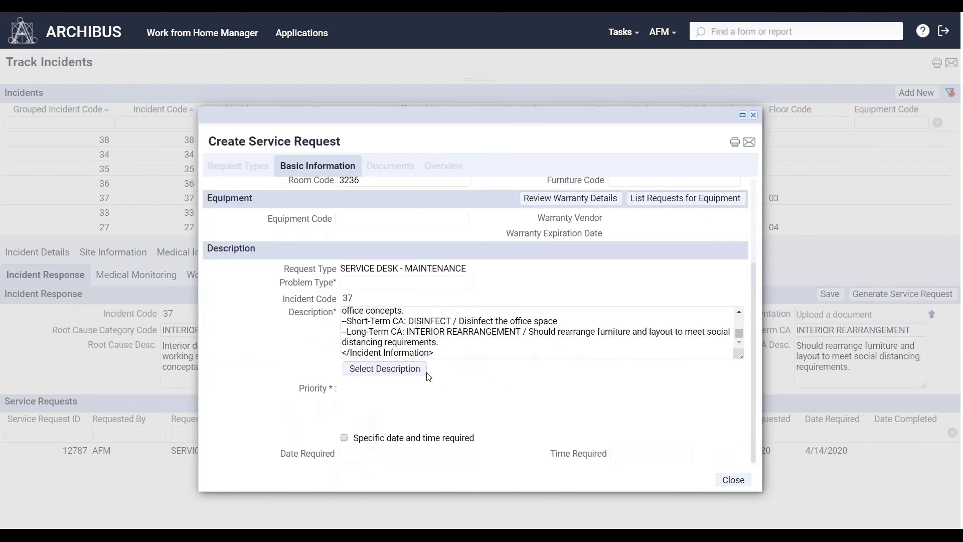
click(466, 282)
scroll(311, 321, down, 3)
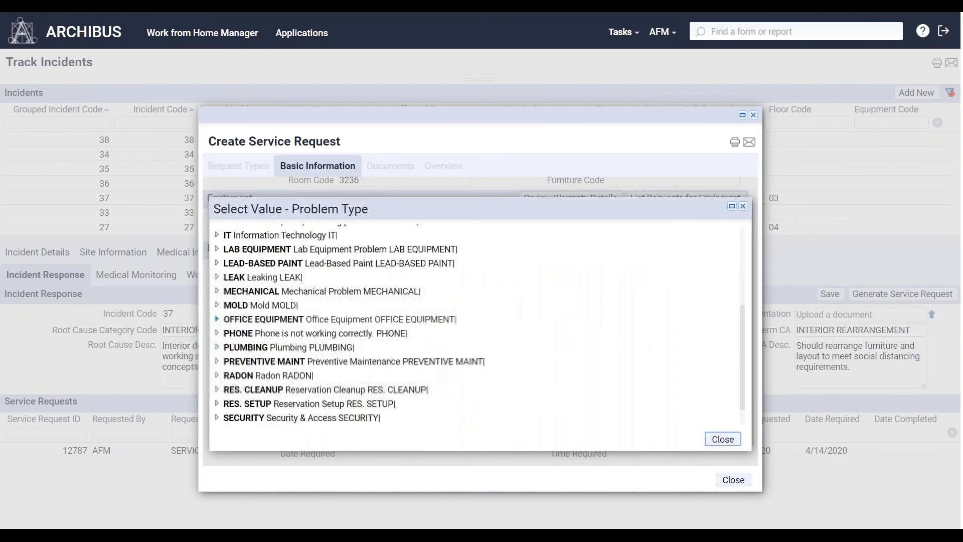
scroll(217, 411, down, 1)
click(217, 406)
scroll(217, 406, down, 3)
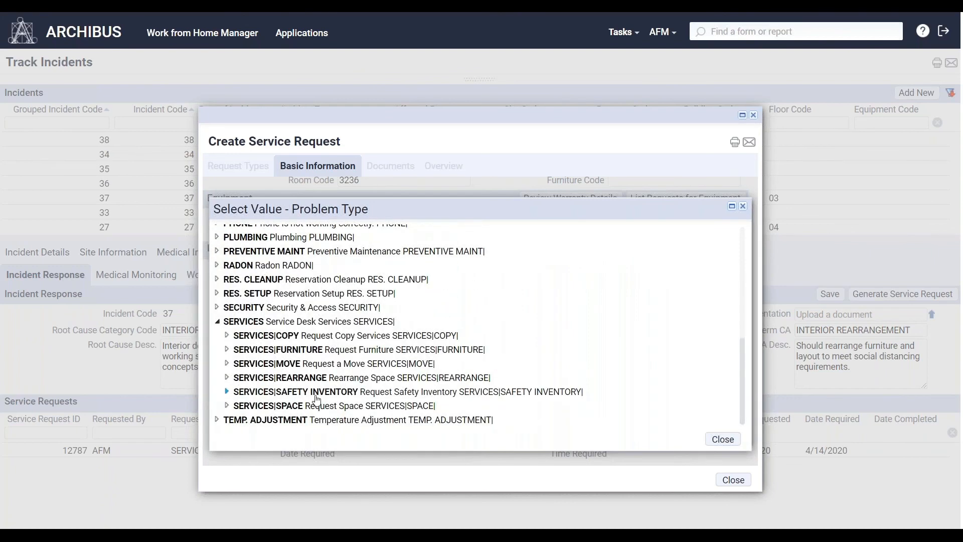
click(386, 378)
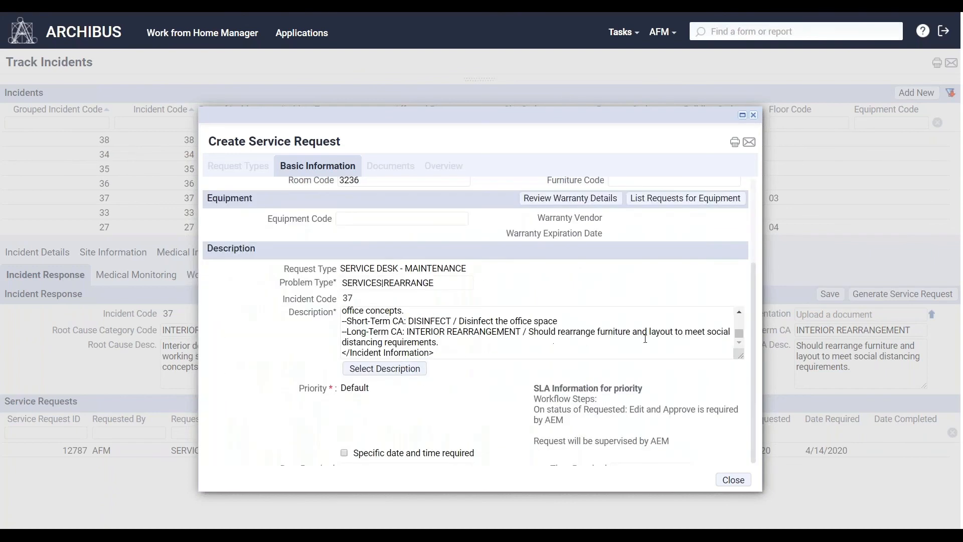
Submit the rearrangement service request without a specific required date and close the request form
scroll(743, 348, down, 1)
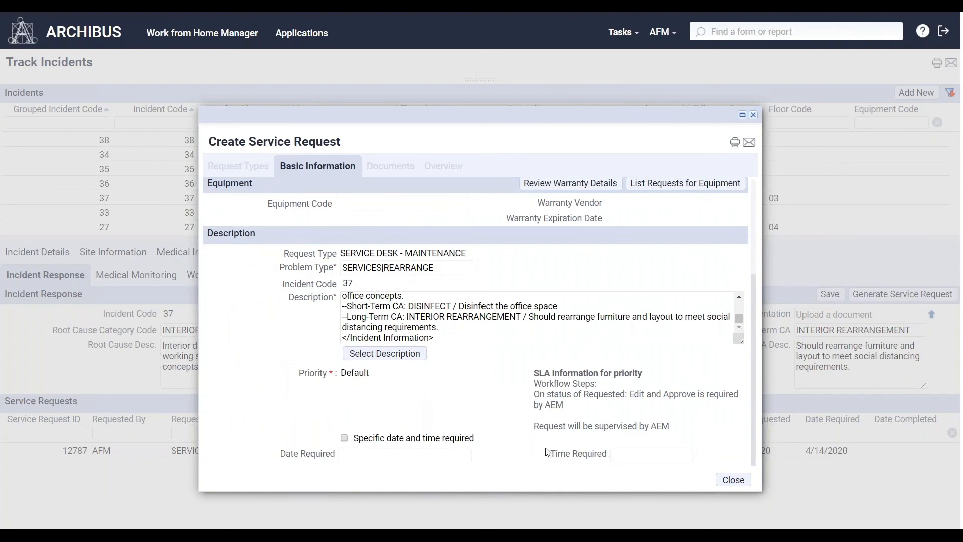
scroll(652, 351, up, 5)
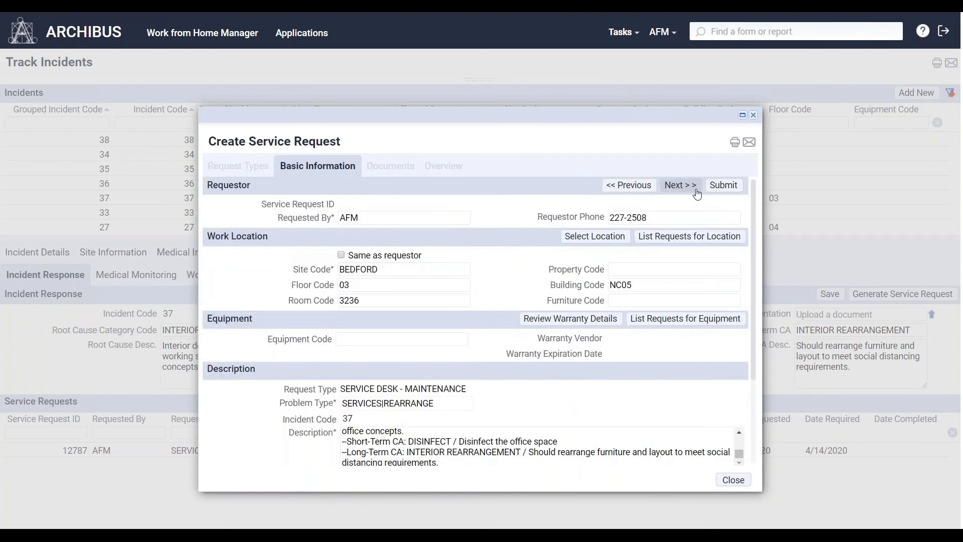
click(723, 185)
click(732, 479)
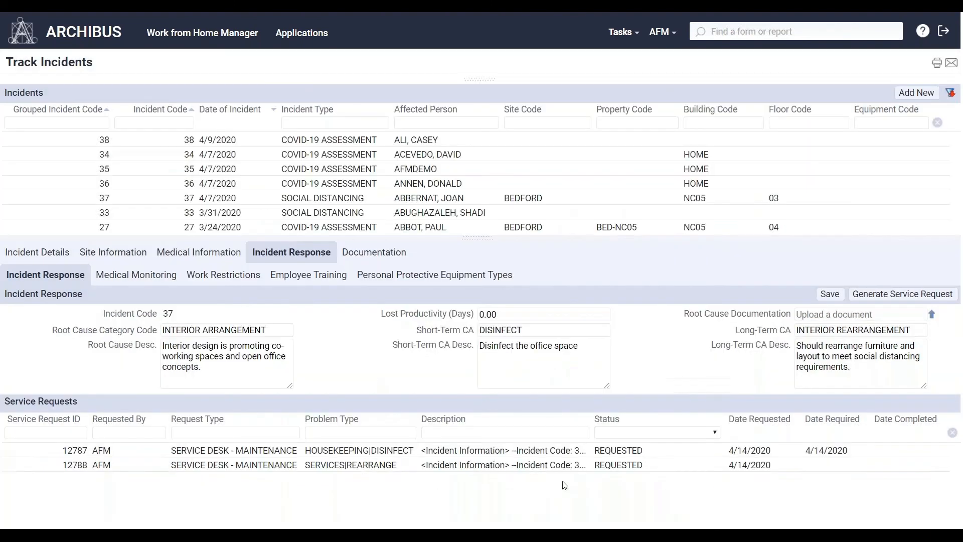
Add a work restriction for the incident with category SELF-QUARANTINE, classification Away from work and start date 4/14/2020
click(212, 279)
click(933, 294)
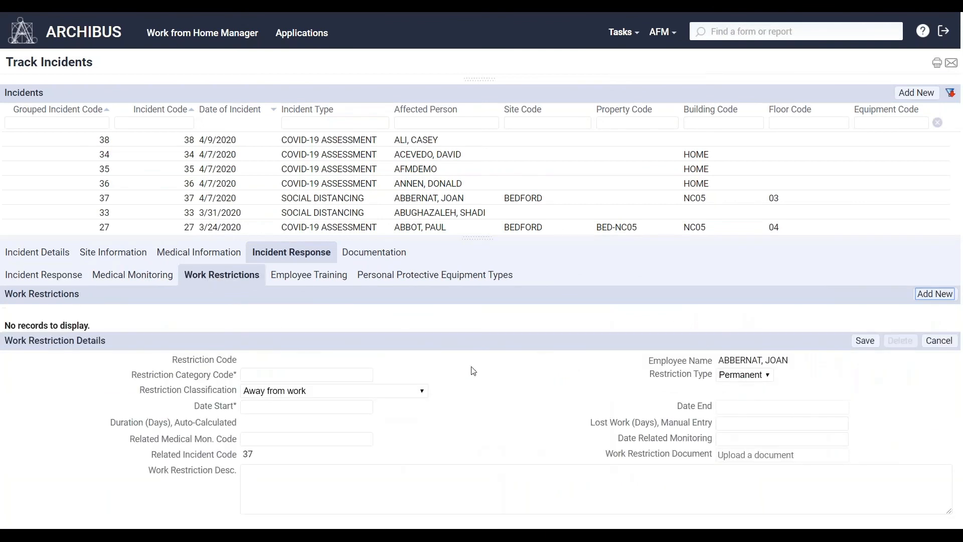
click(422, 391)
click(423, 395)
click(366, 375)
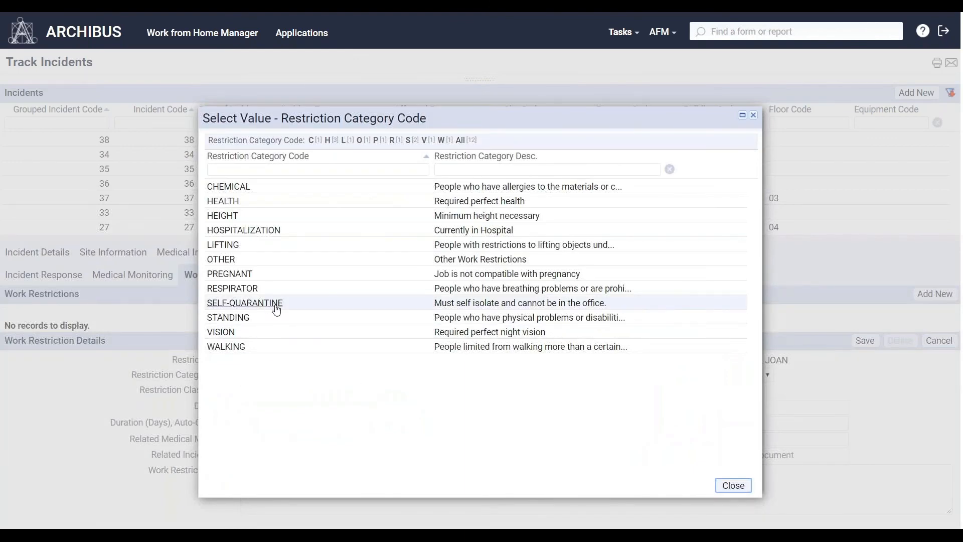
click(274, 304)
click(350, 410)
click(366, 407)
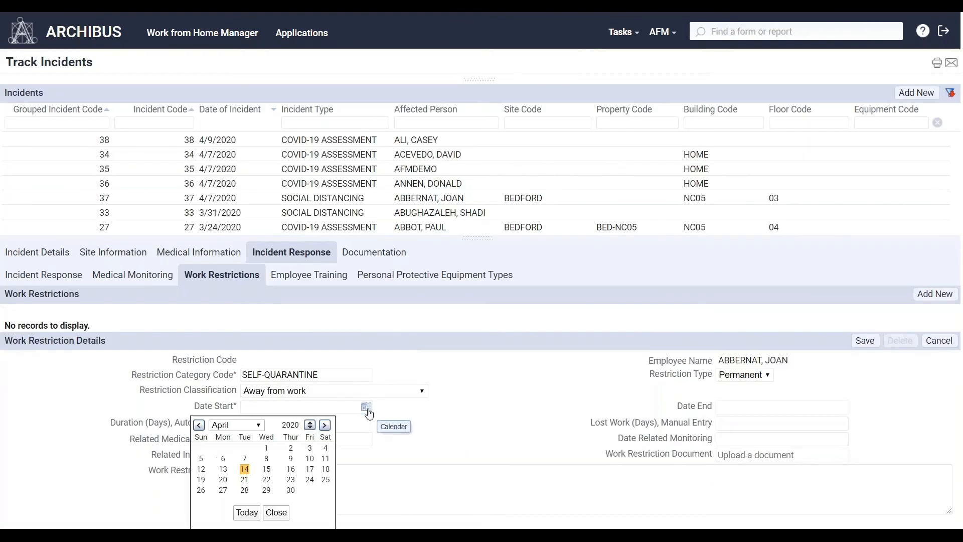
click(251, 467)
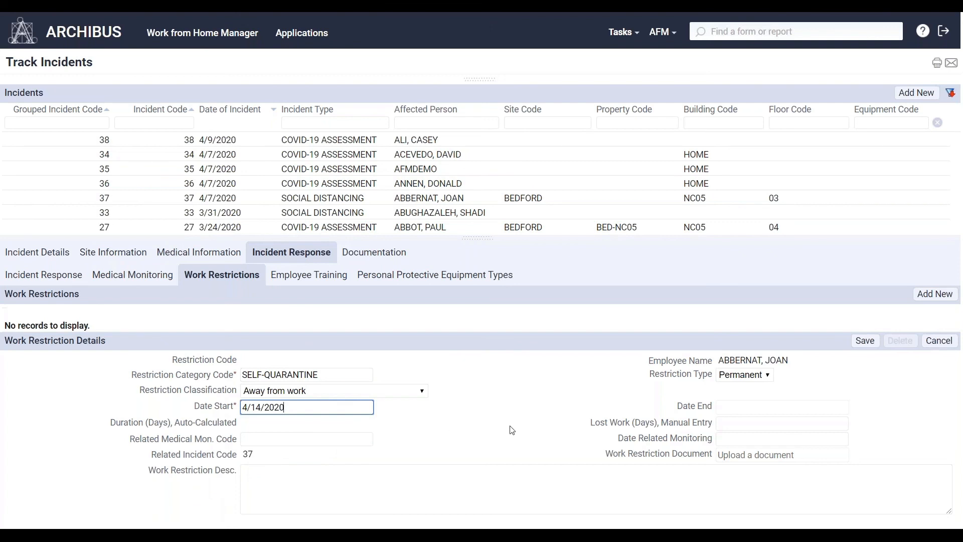
Make the self-quarantine restriction Temporary with end date 4/27/2020 and save it
click(844, 408)
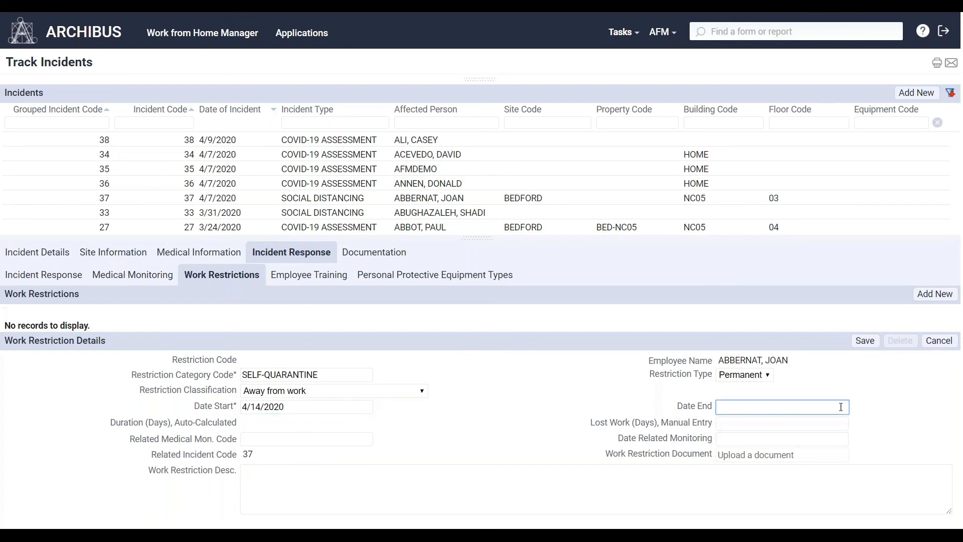
click(752, 375)
click(742, 397)
click(841, 412)
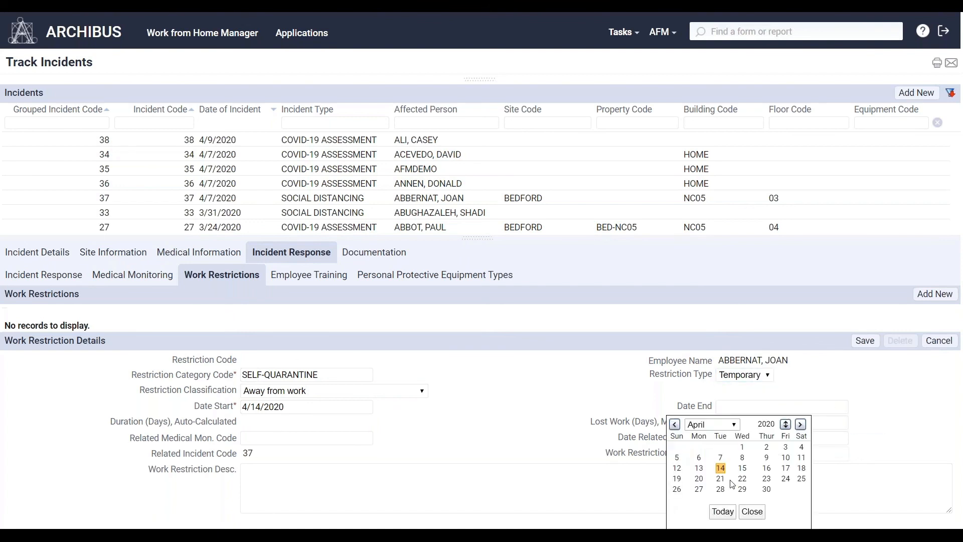
click(702, 490)
click(861, 344)
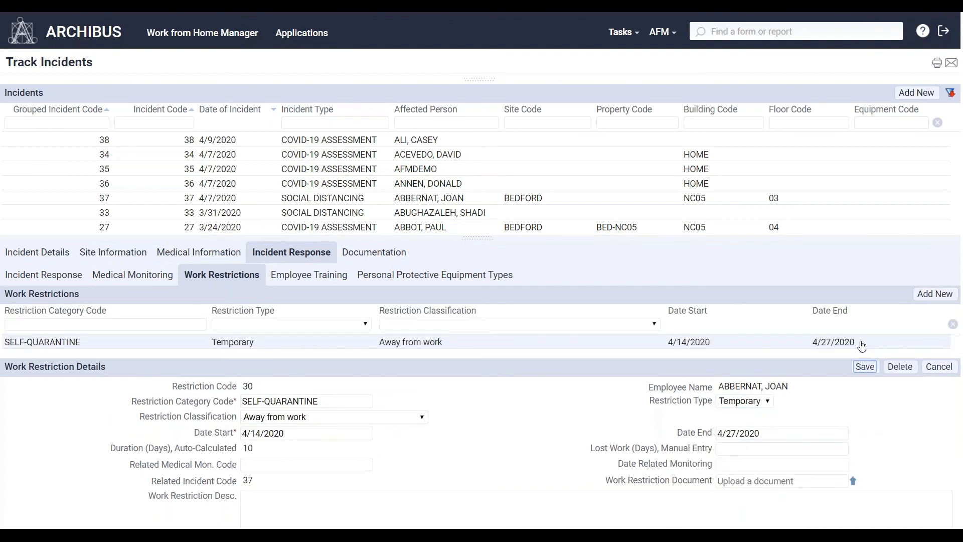
Assign the SOCIAL DIST training program to the affected employee for 4/15/2020 and check its status options
click(344, 277)
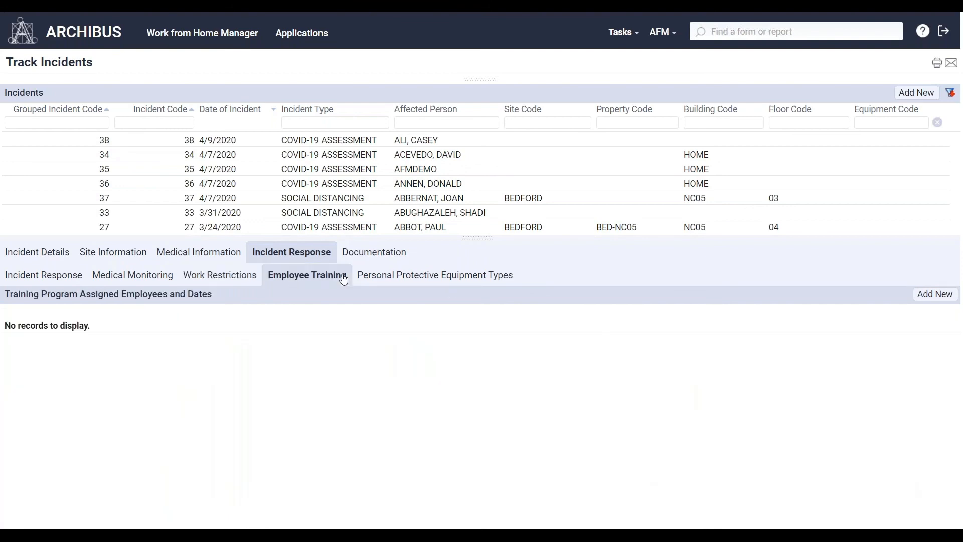
click(935, 294)
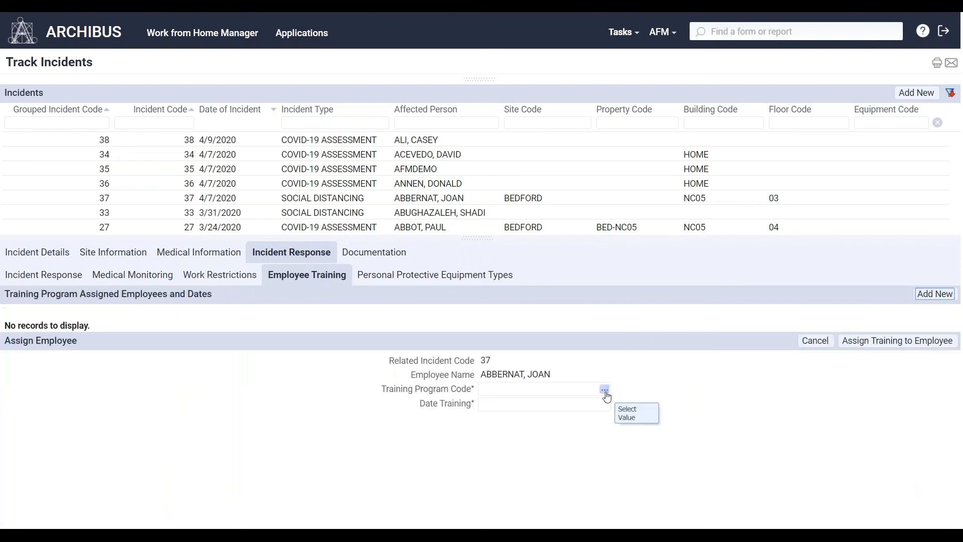
click(606, 396)
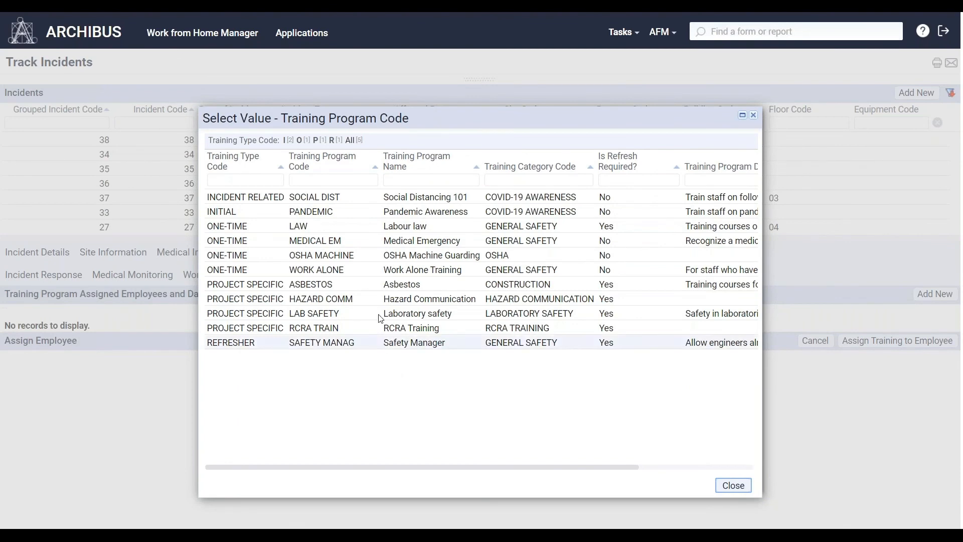
click(319, 201)
click(604, 404)
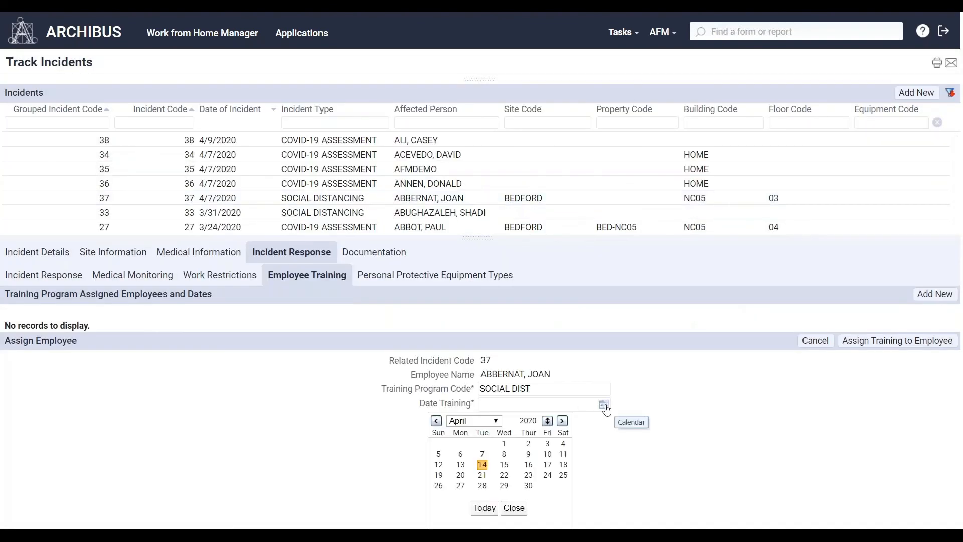
click(504, 467)
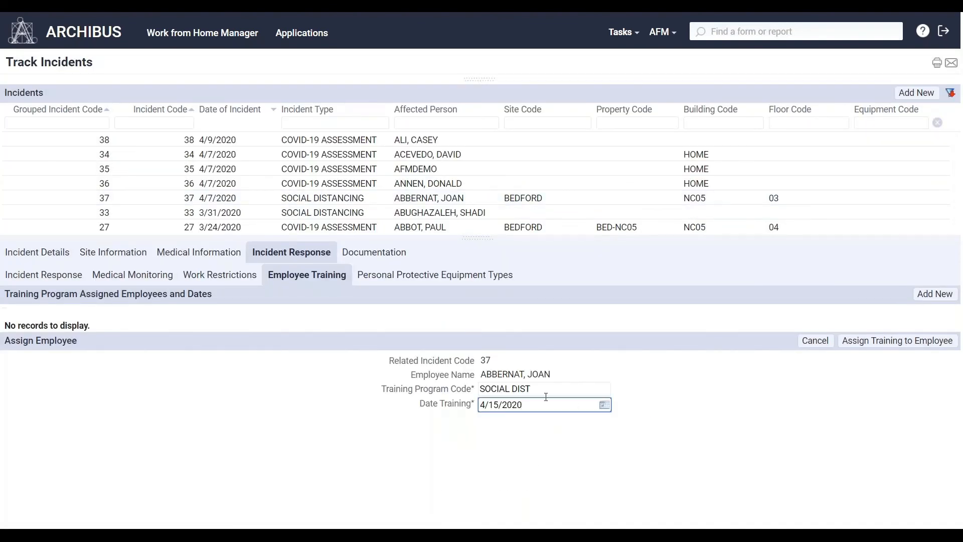
click(897, 341)
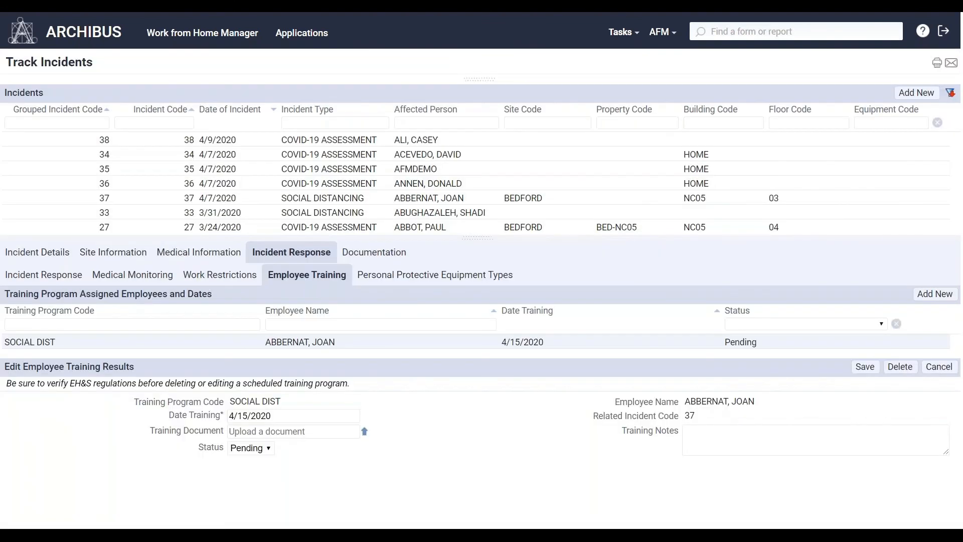
click(259, 450)
click(456, 449)
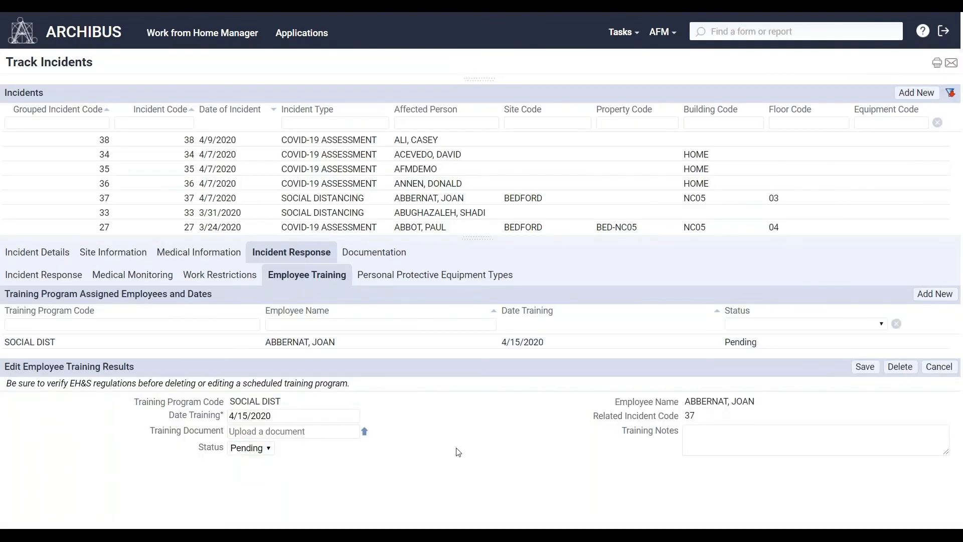
Start a new PPE assignment for the affected employee with PPE type FACE SHIELDS
click(463, 281)
click(926, 295)
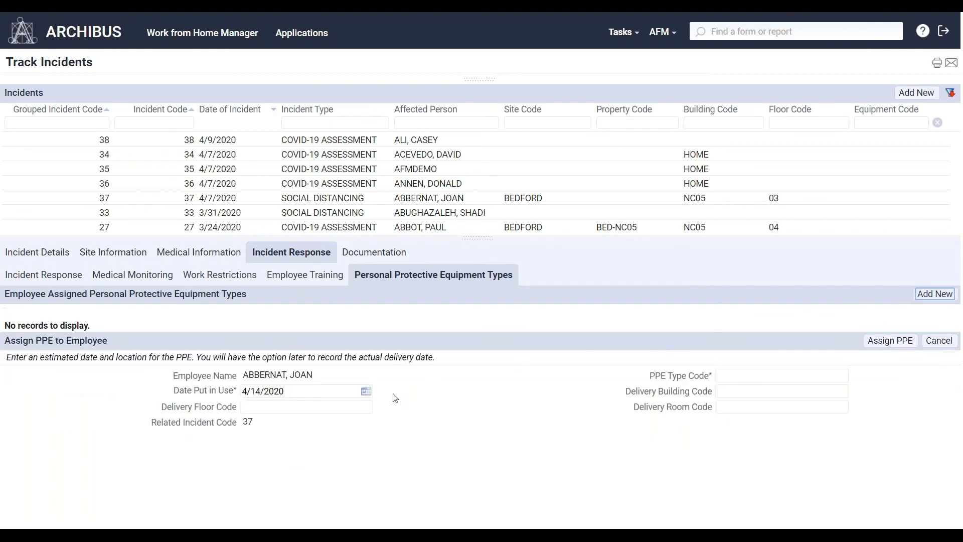
click(843, 376)
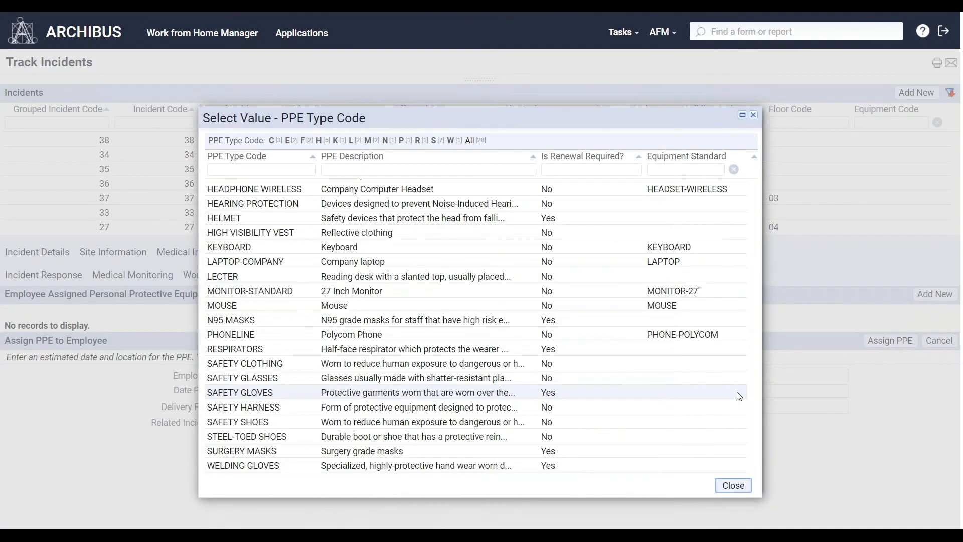
click(253, 169)
text(face)
click(246, 187)
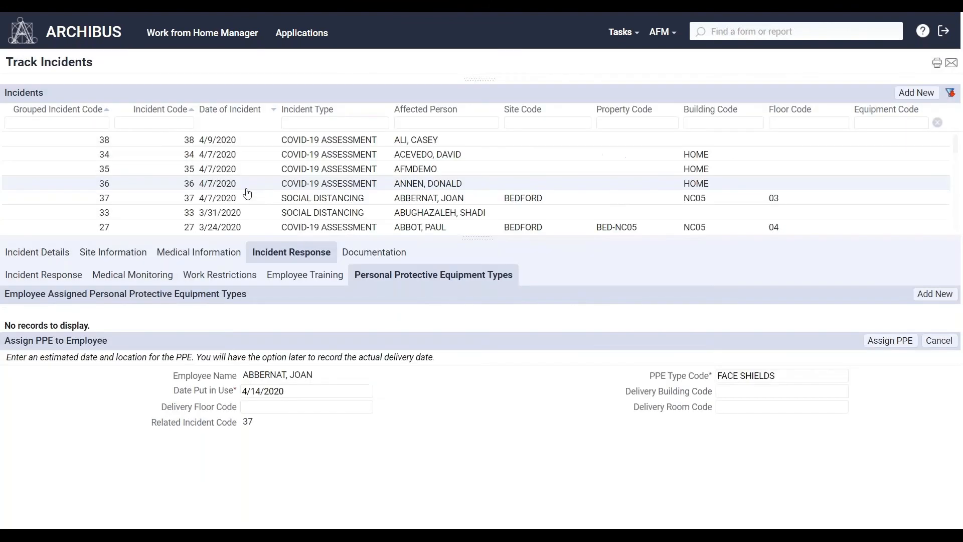
Set the face shields' delivery location to building NC05, floor 01, and assign the PPE
click(718, 391)
text(NC05)
click(737, 408)
click(340, 408)
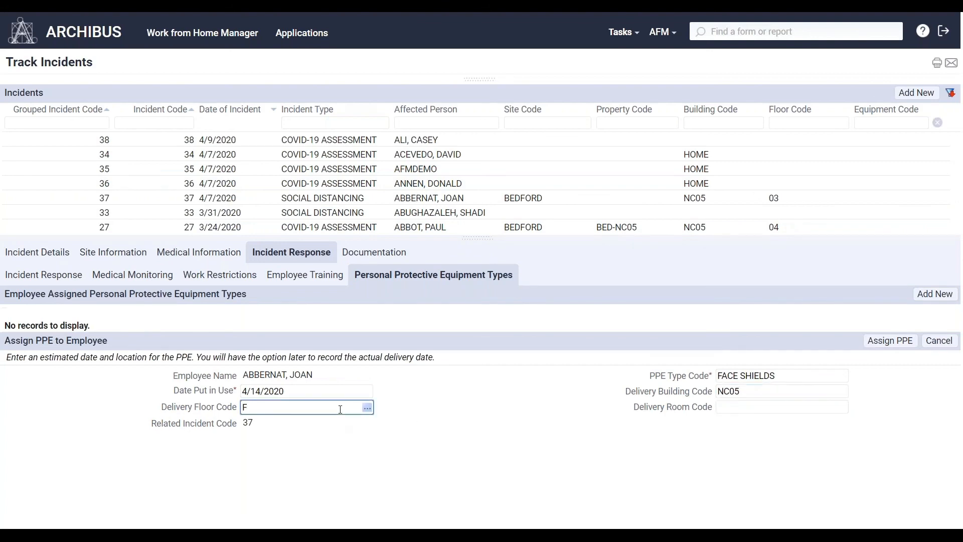
text(01)
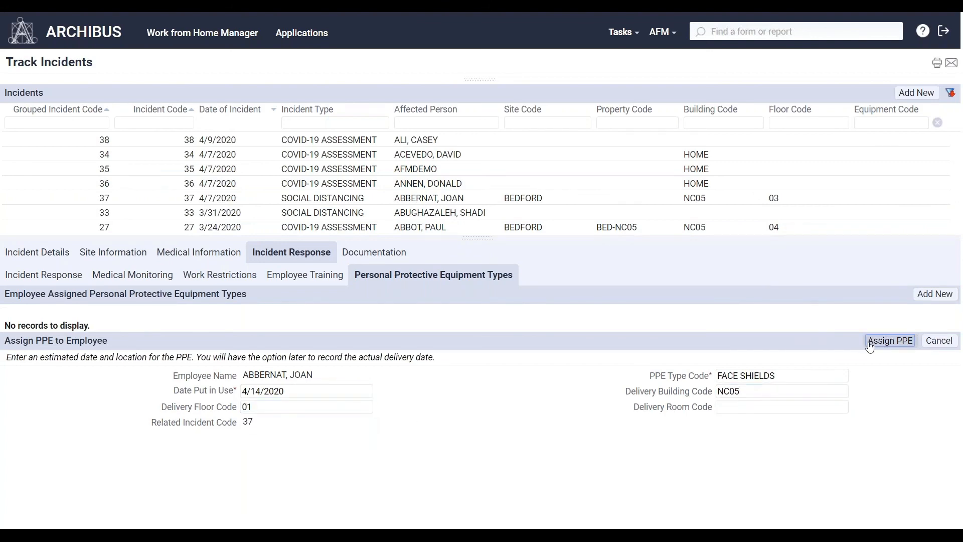
click(890, 341)
Copy the social distancing incident 37, select another affected employee for the copy and save it
click(64, 255)
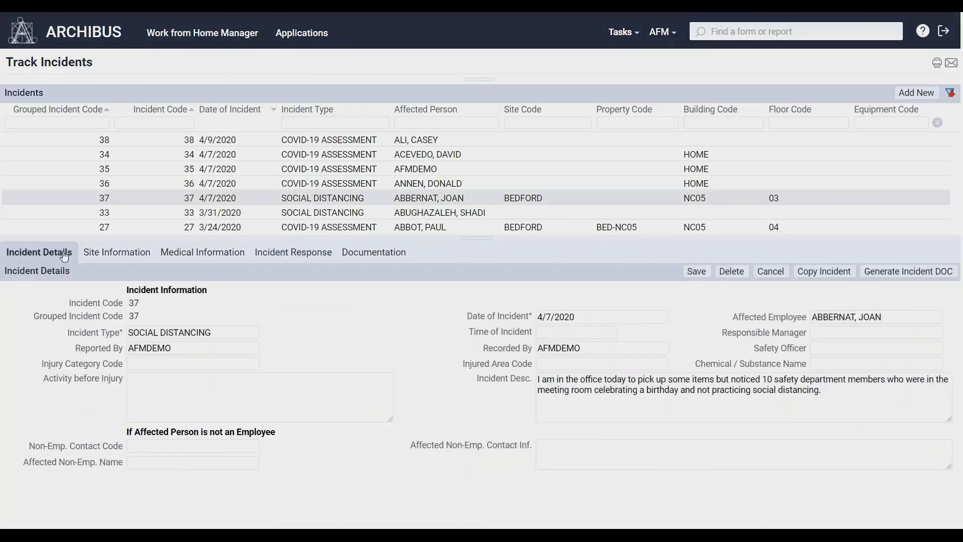
click(824, 271)
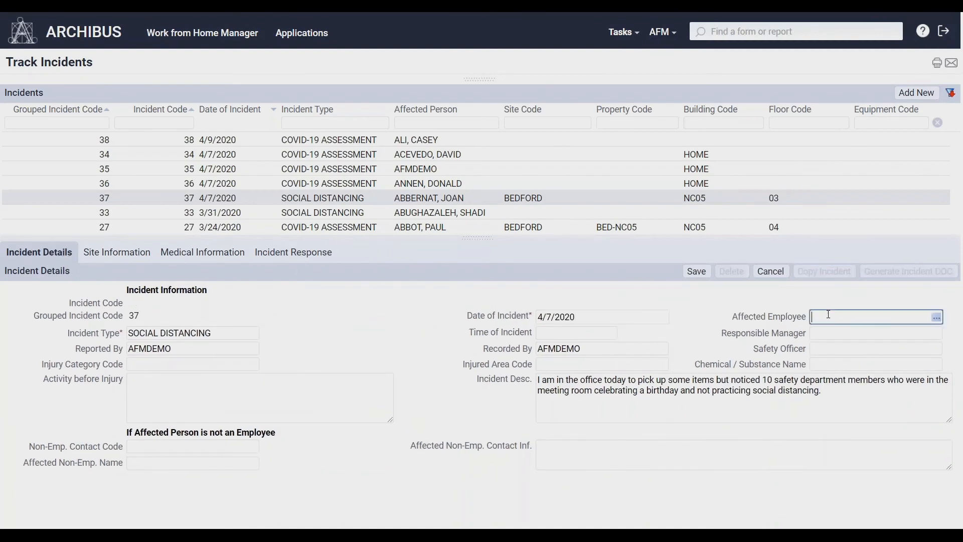
click(935, 318)
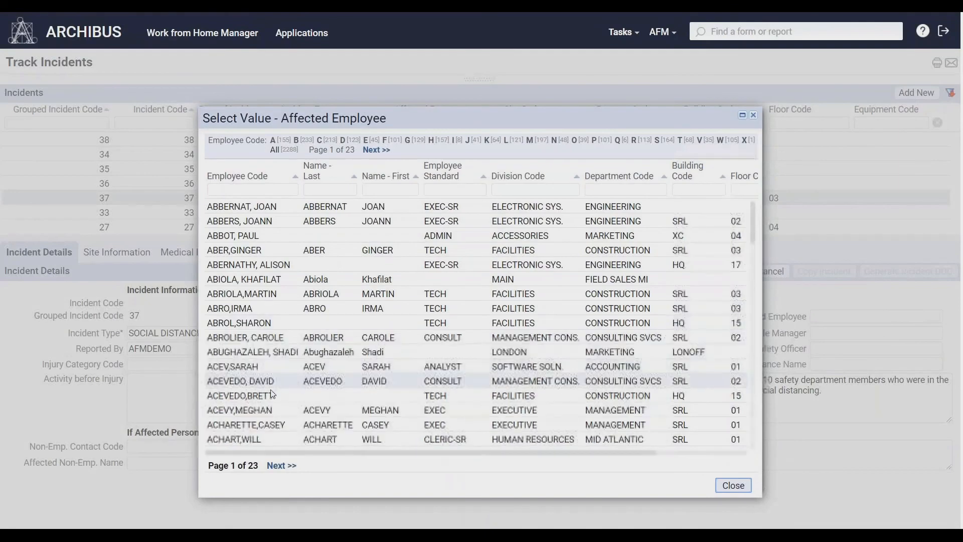
scroll(239, 426, down, 4)
click(696, 275)
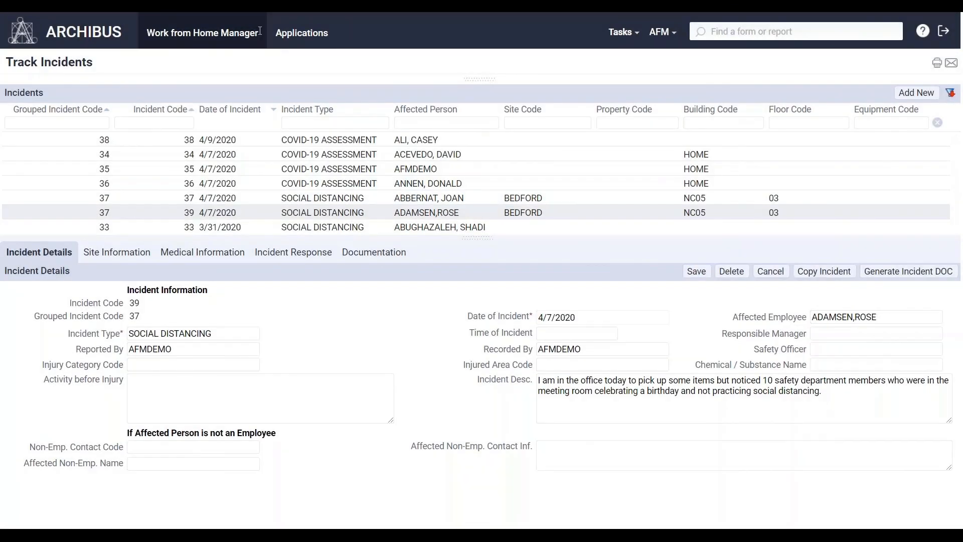
Open the PPE Types Renewal report from the Work from Home Manager and examine overdue and upcoming deliveries
click(252, 33)
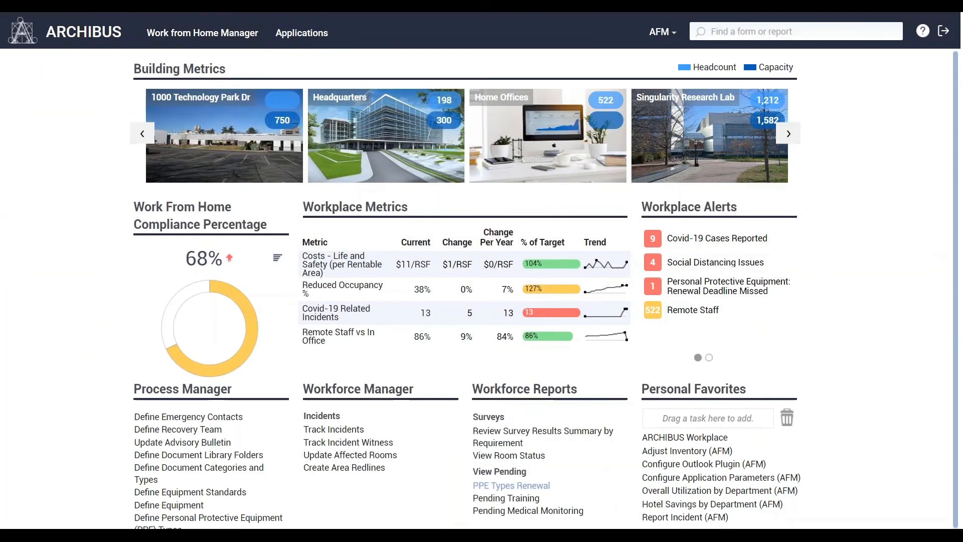
click(511, 485)
scroll(916, 468, down, 15)
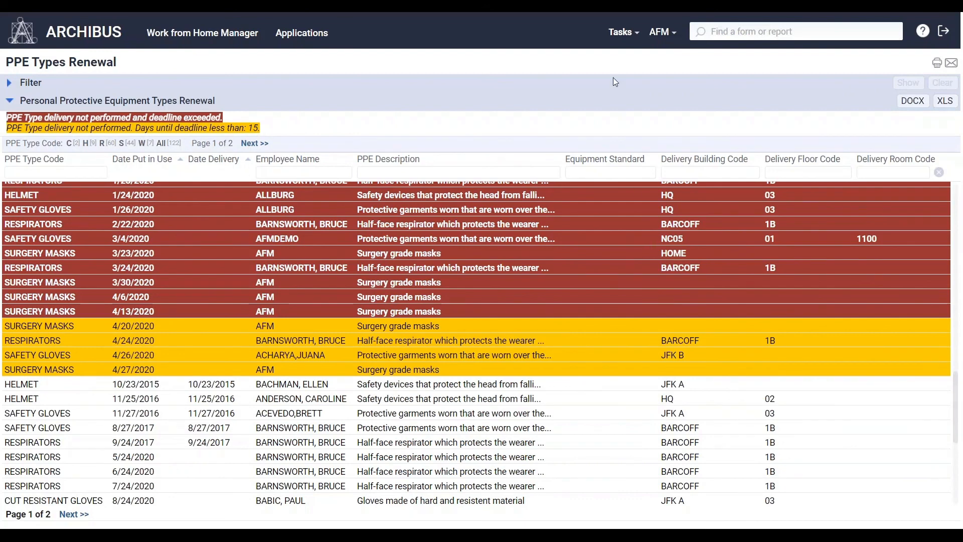
Open the Pending Medical Monitoring report and filter it to the Incident Related monitoring type
click(623, 31)
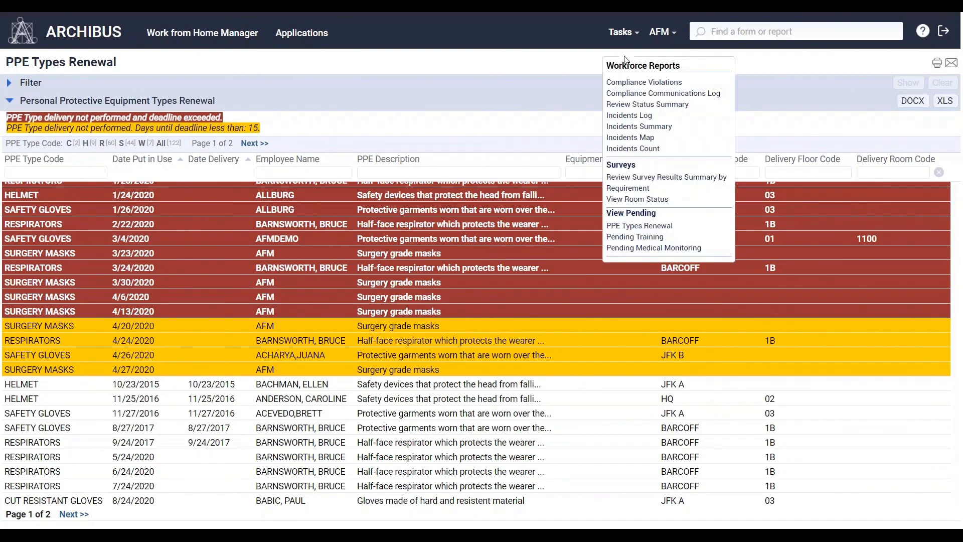
click(677, 247)
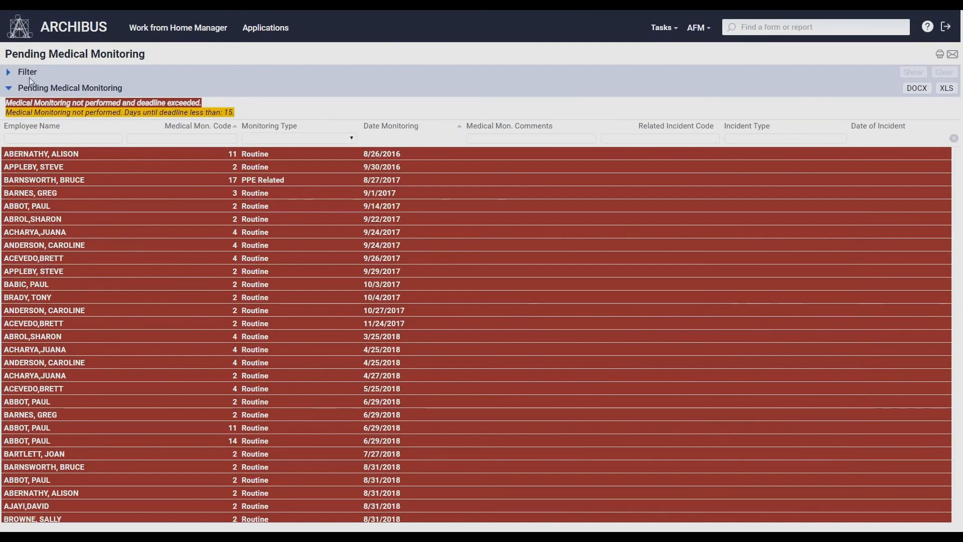
click(9, 73)
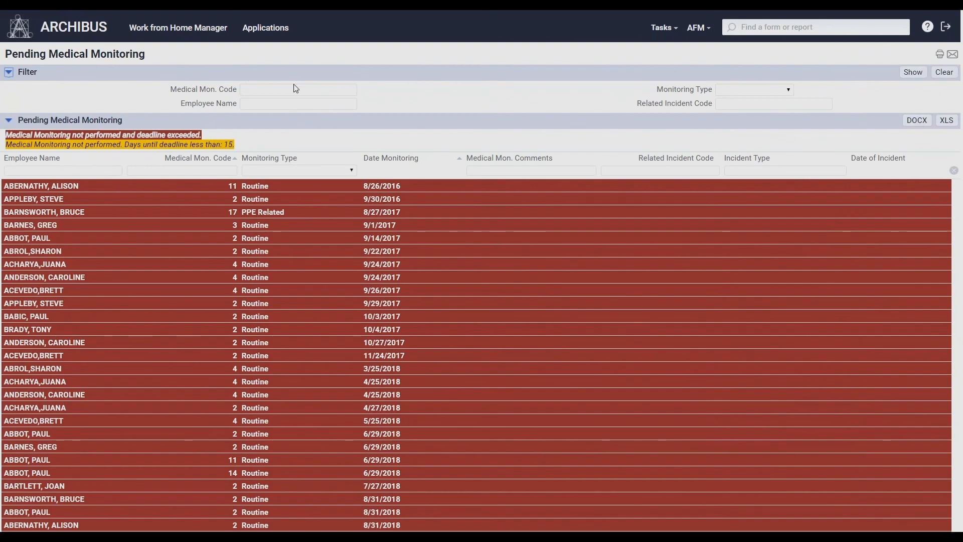
click(745, 91)
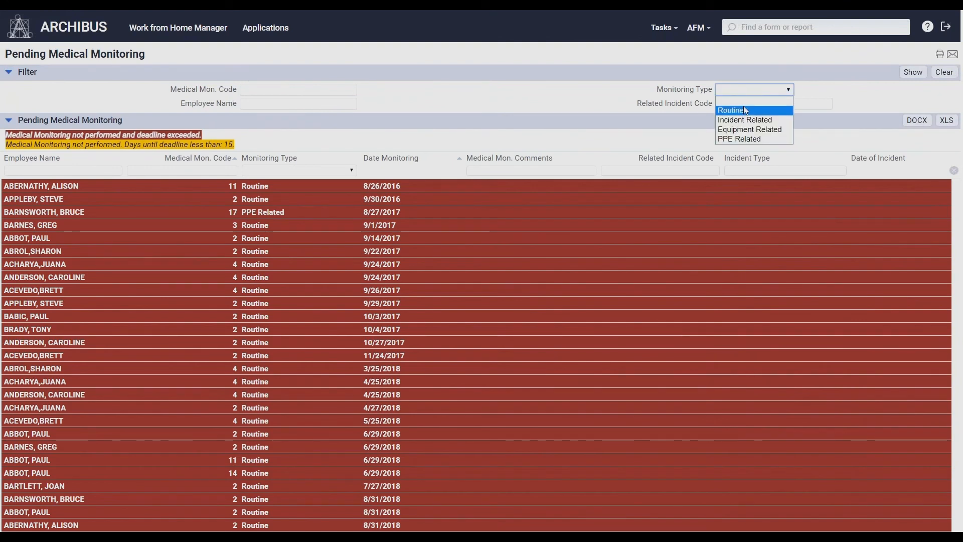
click(745, 120)
click(912, 72)
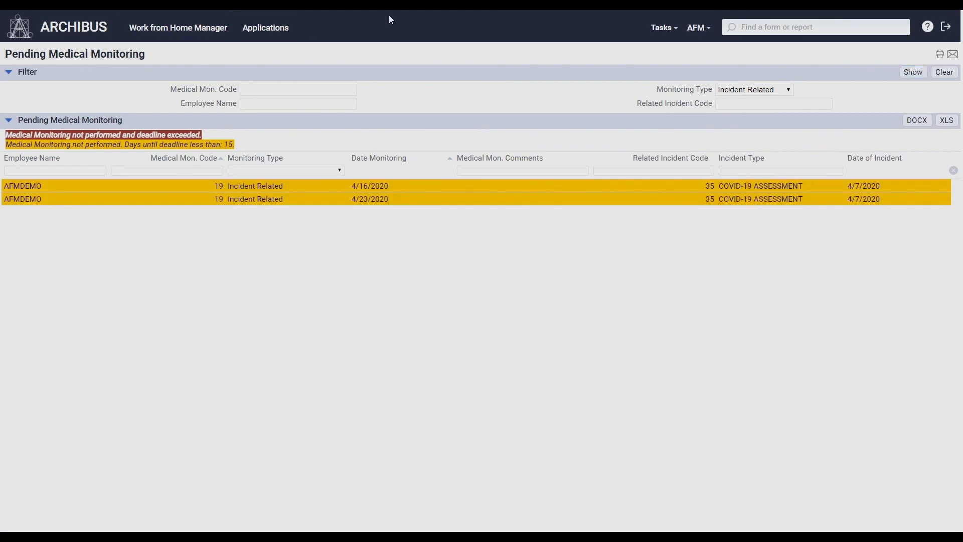
Review the Pending Training report for overdue and upcoming training, and return to the Work from Home Manager home page
click(650, 25)
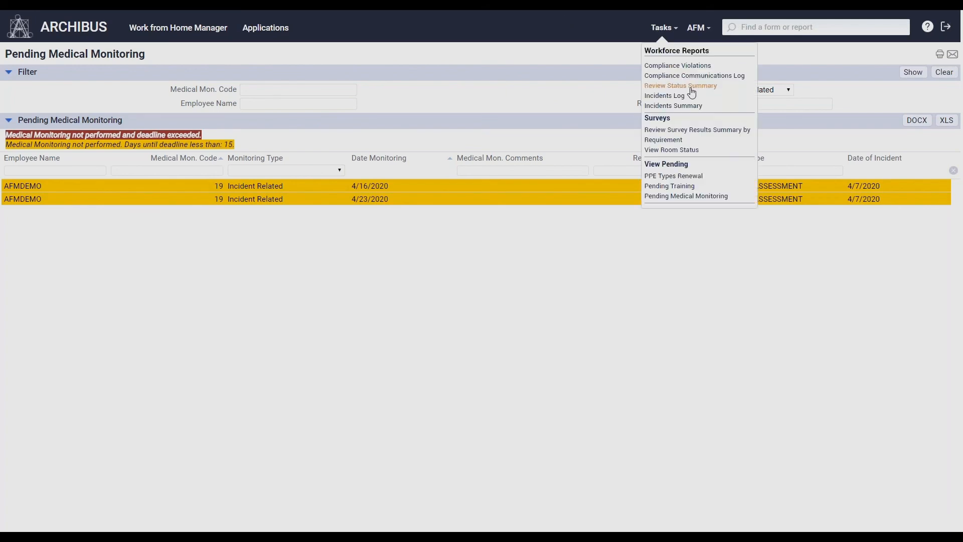
click(677, 186)
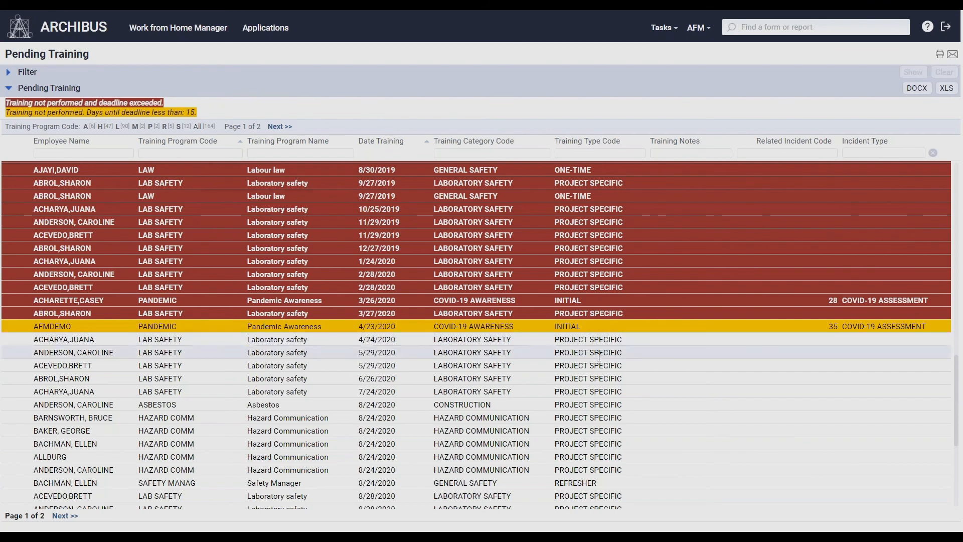
click(193, 28)
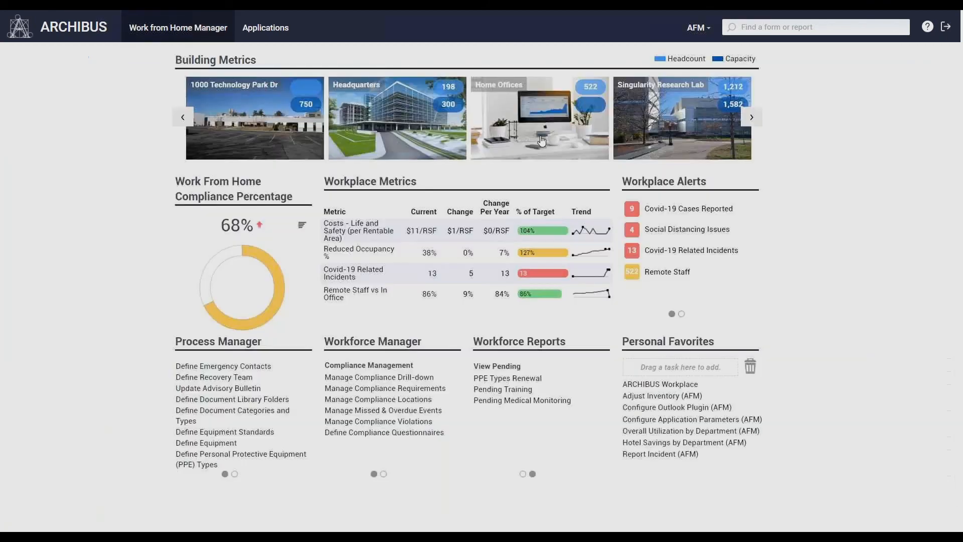
Open the Incidents Log filtered to incident types COVID-19 ASSESSMENT, COVID-19 SUPPORT and SOCIAL DISTANCING, and examine all its columns
click(523, 473)
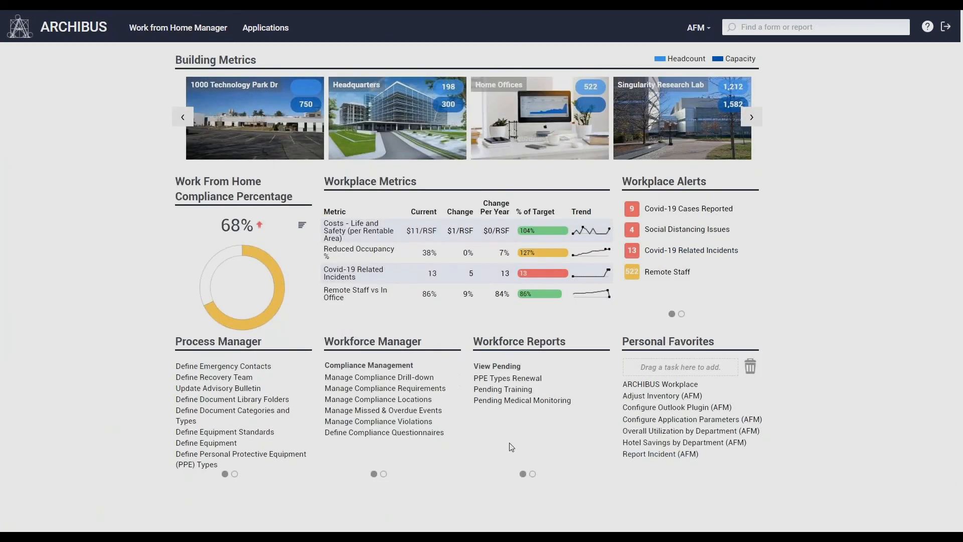
click(509, 401)
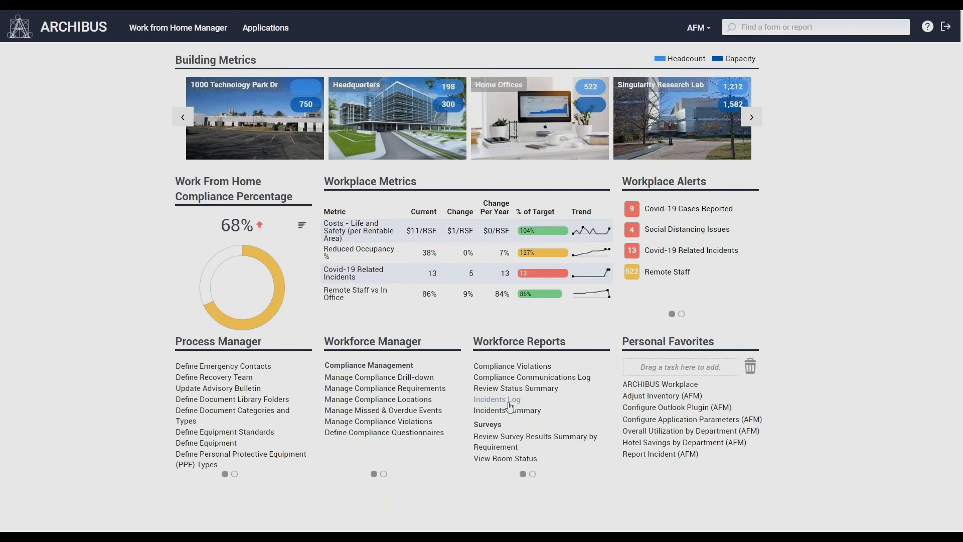
click(272, 91)
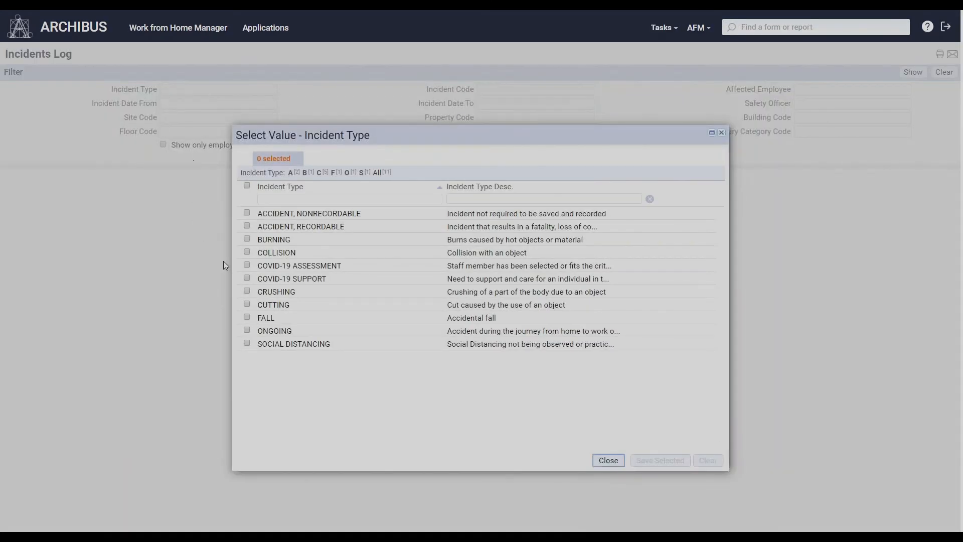
click(246, 265)
click(246, 278)
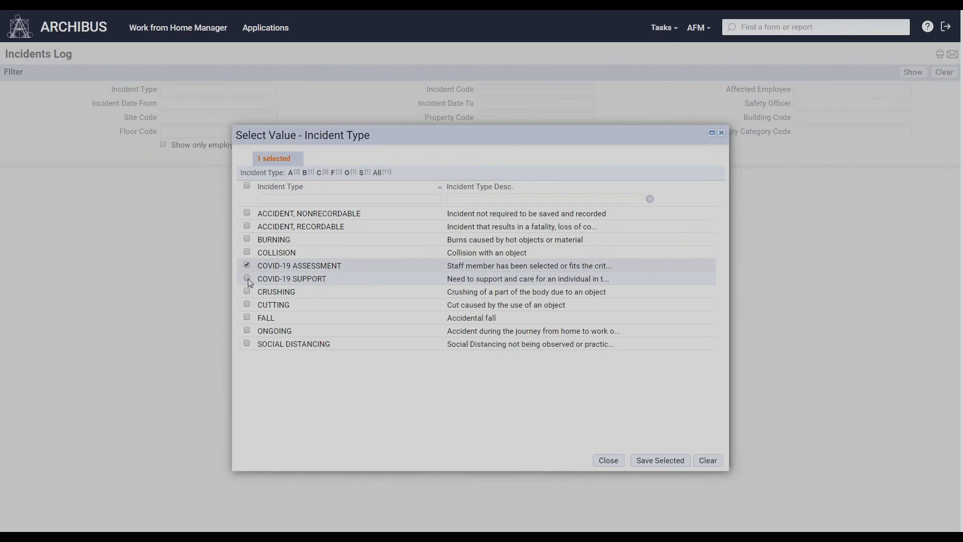
click(659, 460)
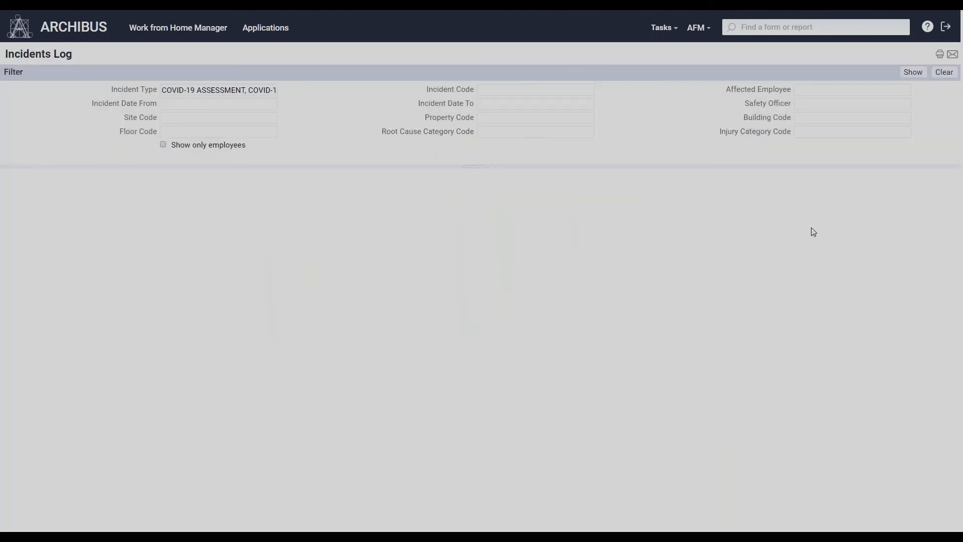
click(913, 73)
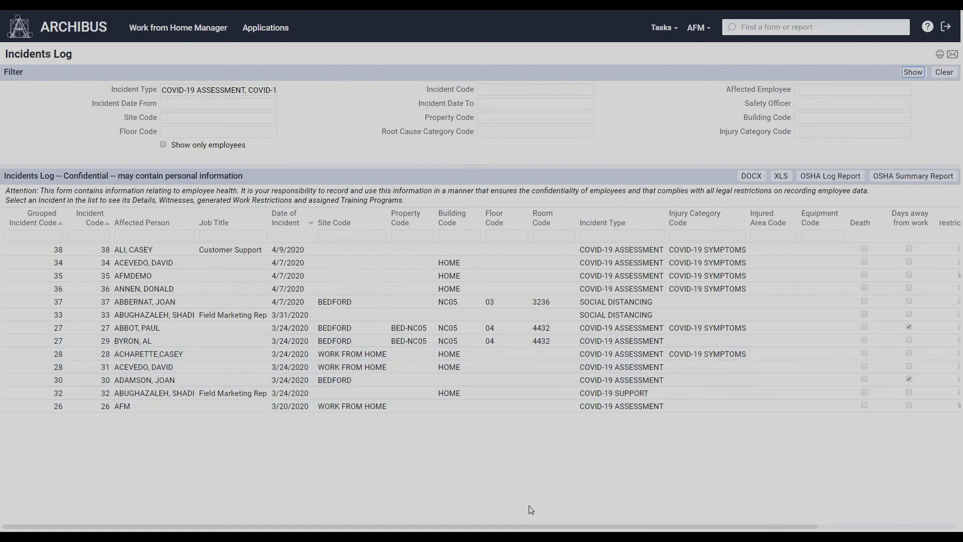
drag(539, 527, 681, 530)
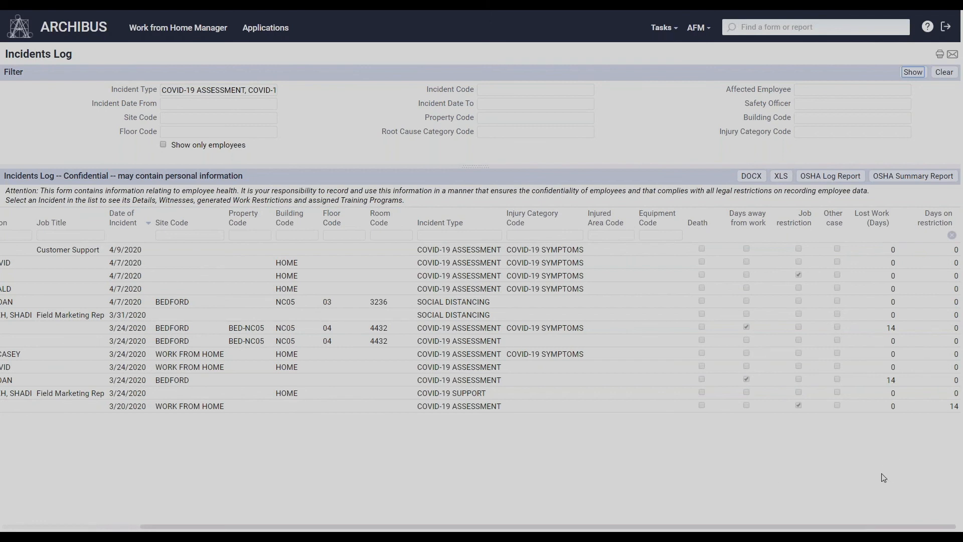
scroll(956, 320, left, 3)
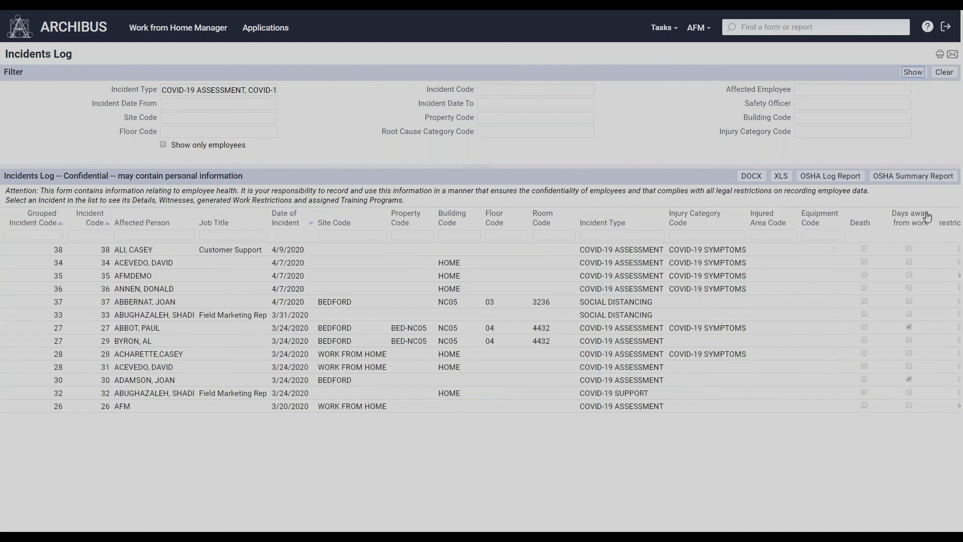
Generate the OSHA Log Report for 2020, examine the Form 300 at full size and close it
click(852, 178)
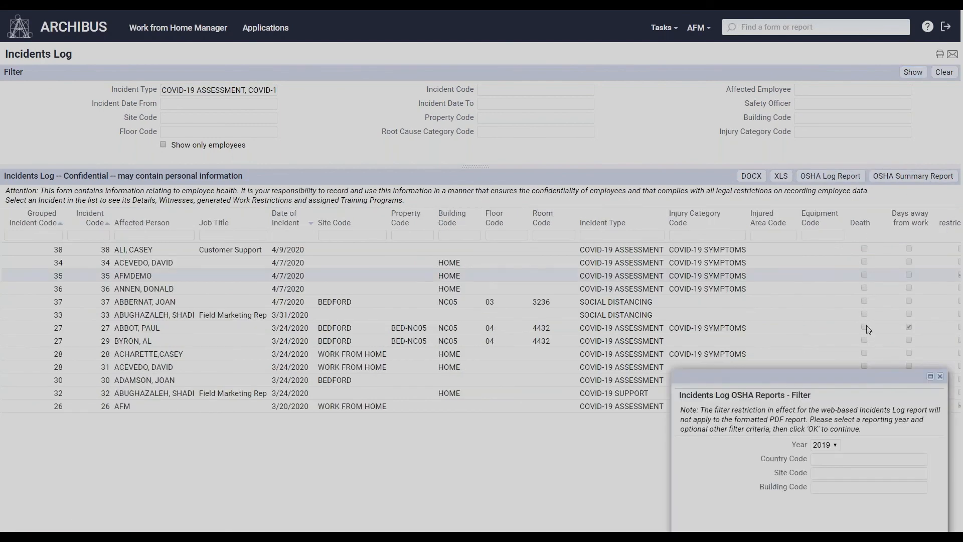
click(824, 445)
click(822, 455)
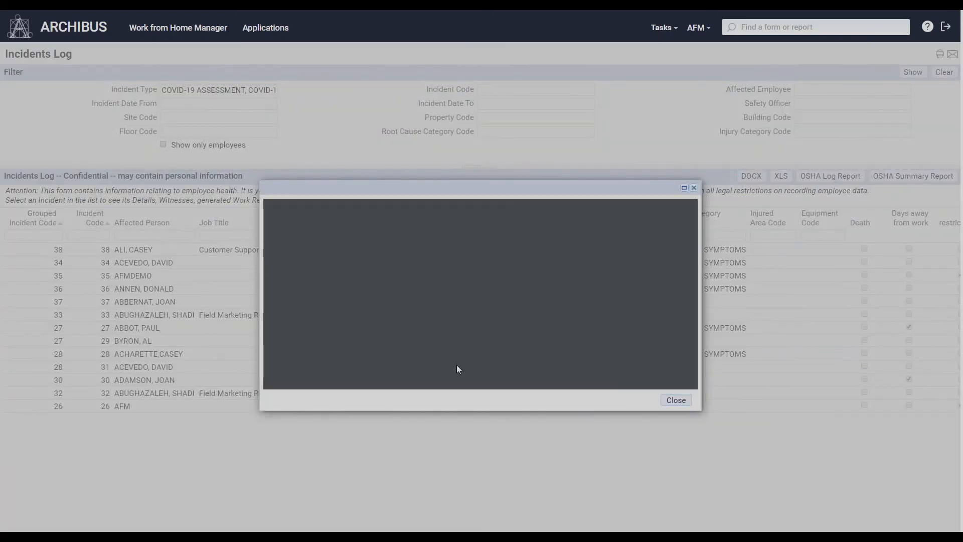
click(684, 188)
click(927, 470)
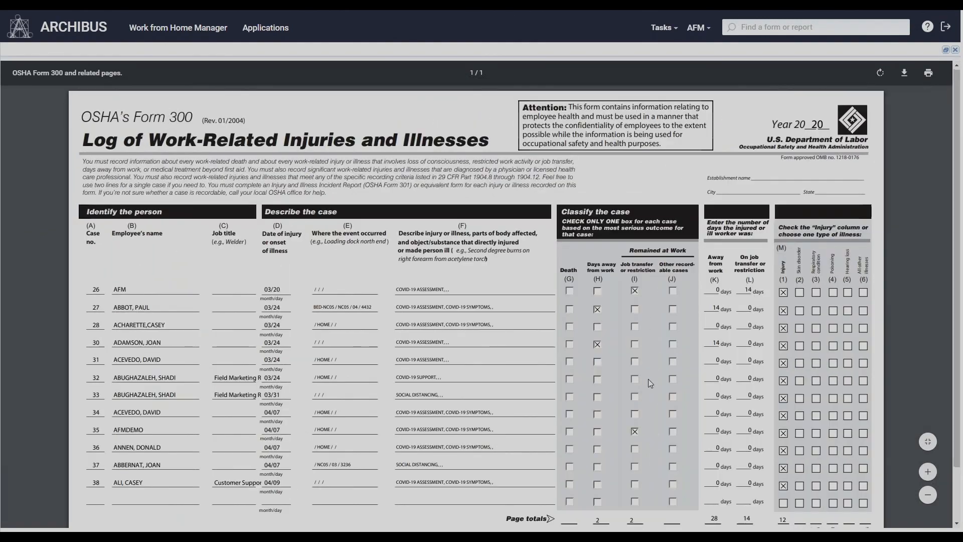
scroll(648, 378, down, 2)
click(954, 50)
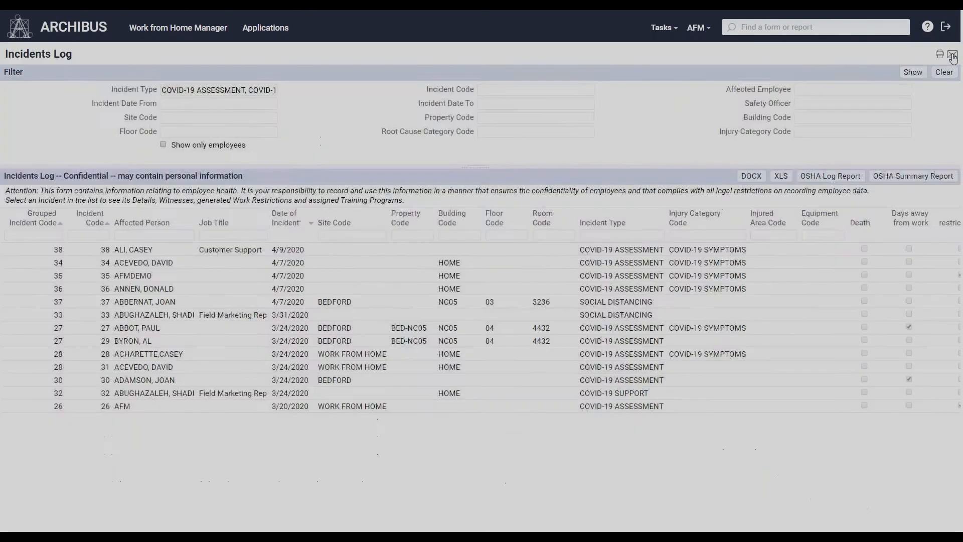
Generate the OSHA Summary Report for 2020, examine the Form 300A at full size and close it
click(918, 176)
click(825, 444)
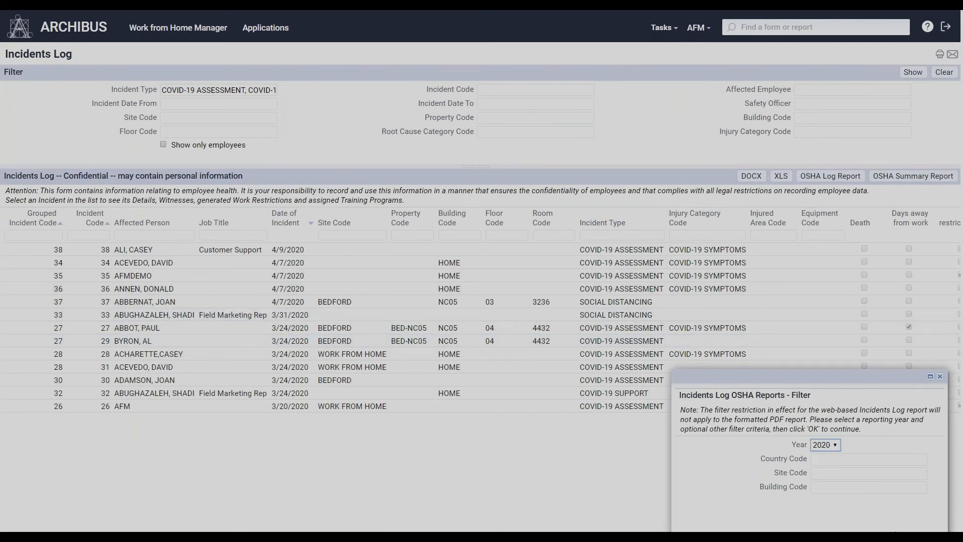
click(895, 531)
click(323, 236)
click(684, 187)
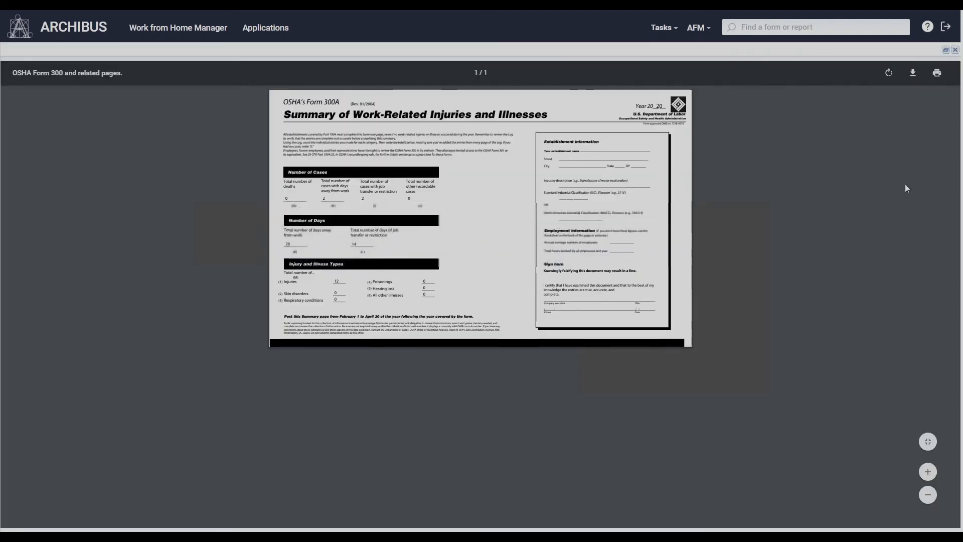
click(927, 471)
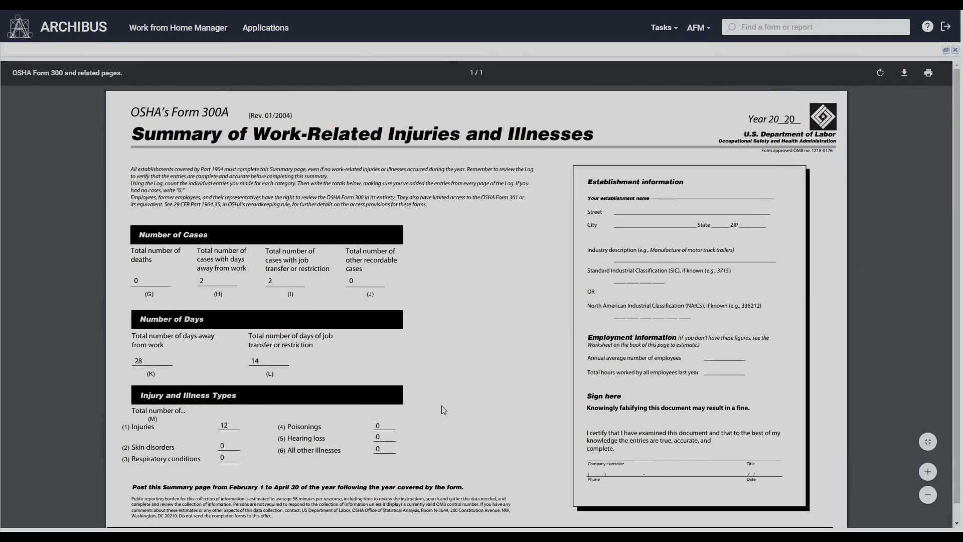
click(955, 49)
Open the Incidents Count report and show COVID-19 ASSESSMENT, COVID-19 SUPPORT and SOCIAL DISTANCING incidents grouped by Building
click(661, 28)
click(672, 128)
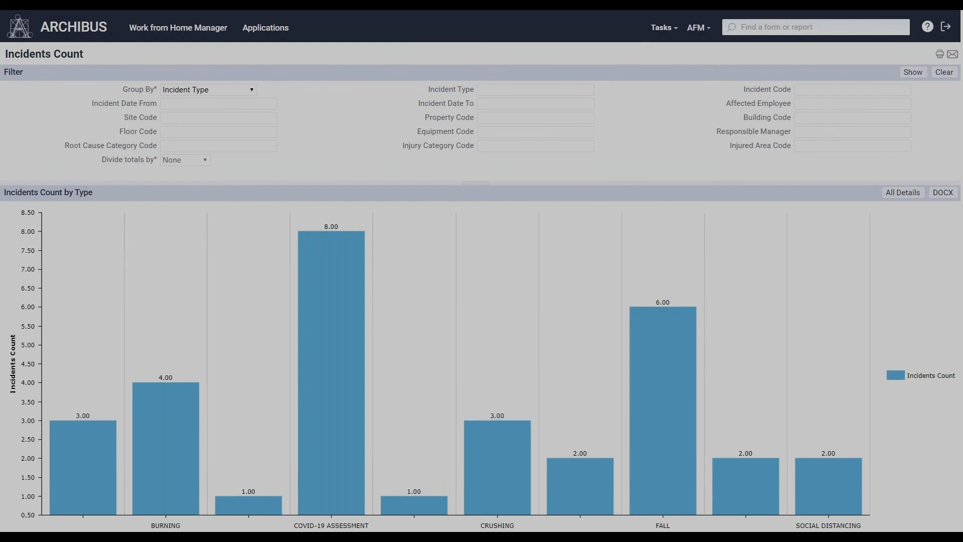
click(201, 90)
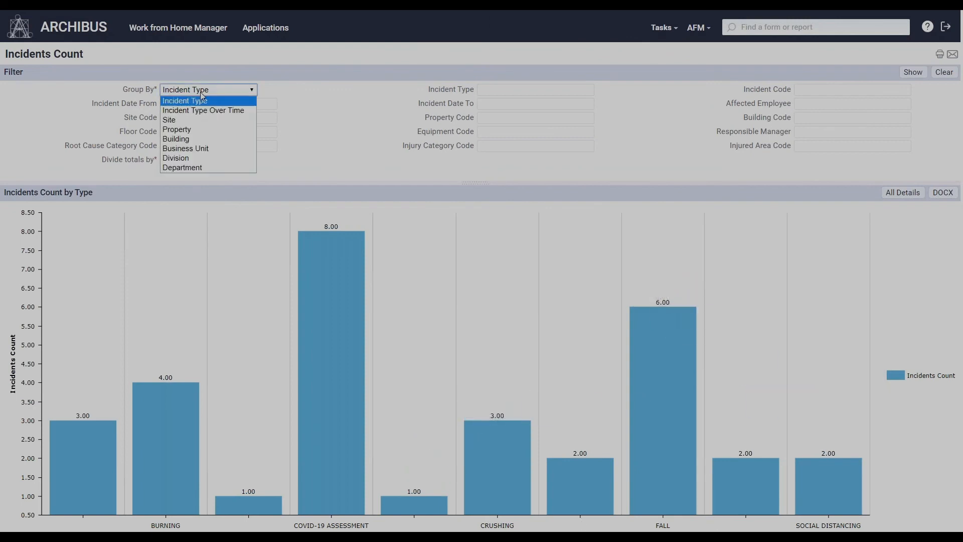
click(206, 143)
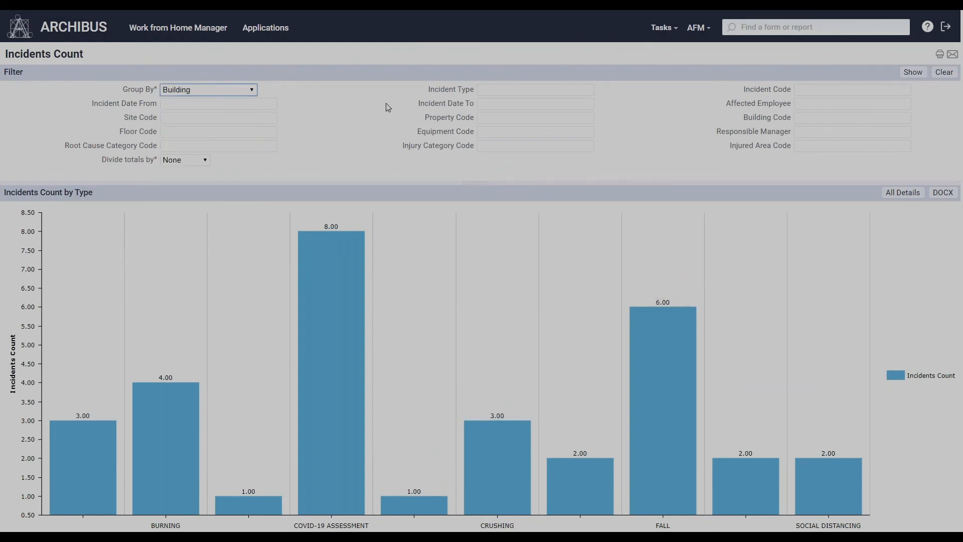
click(587, 93)
click(246, 265)
click(246, 278)
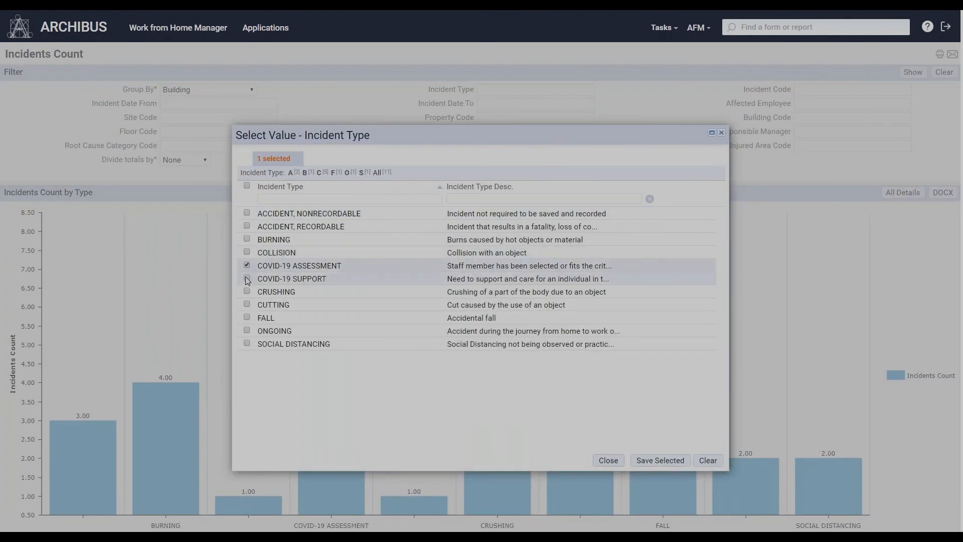
click(660, 460)
click(912, 72)
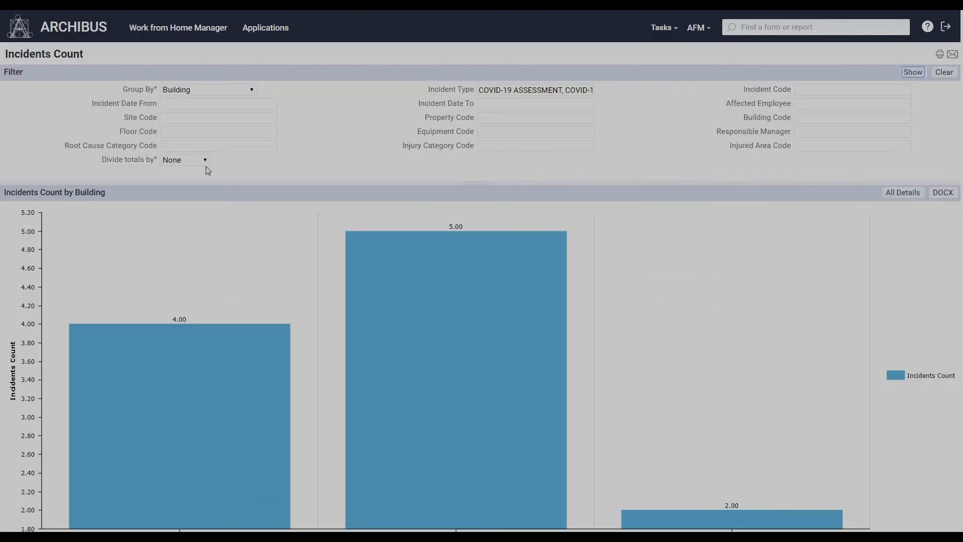
Check the options for dividing totals, and regroup the incidents count chart by Incident Type Over Time
click(203, 161)
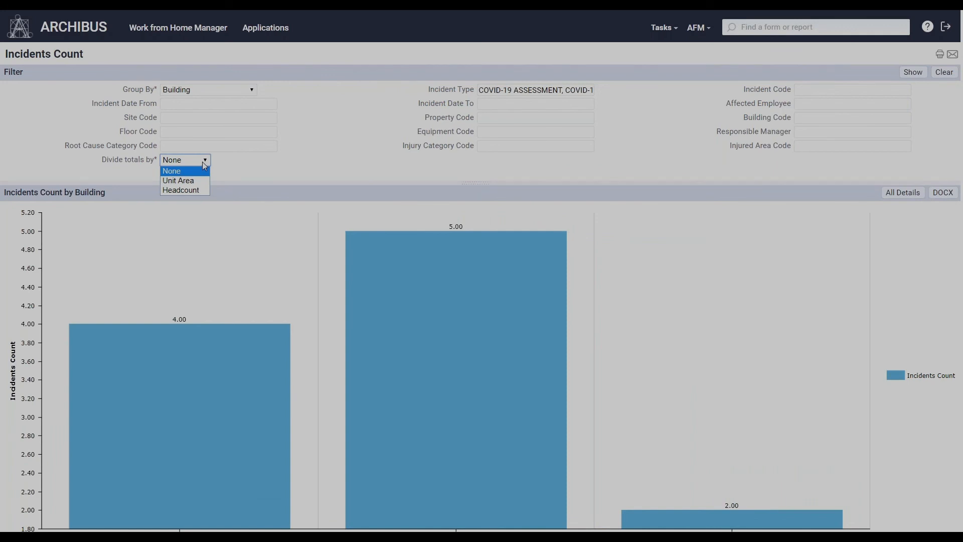
click(202, 161)
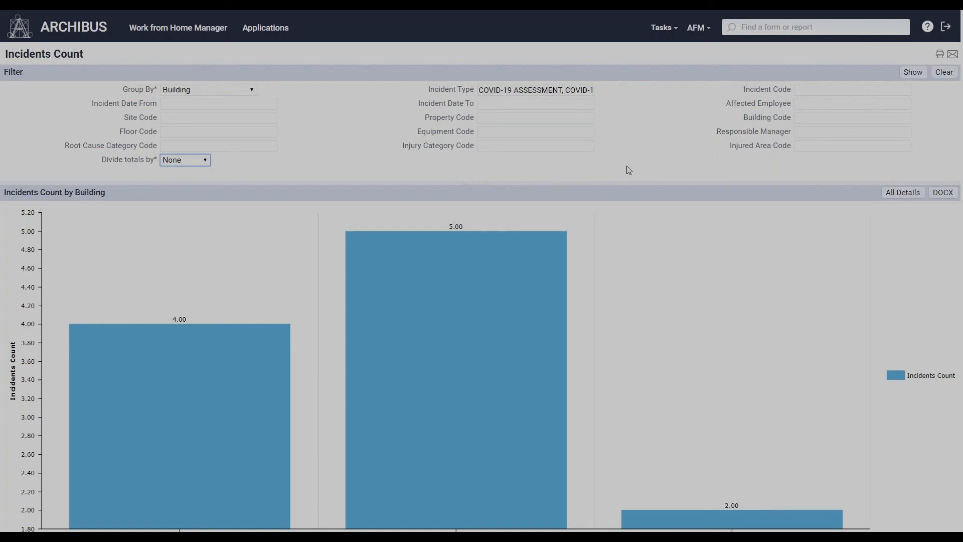
click(255, 91)
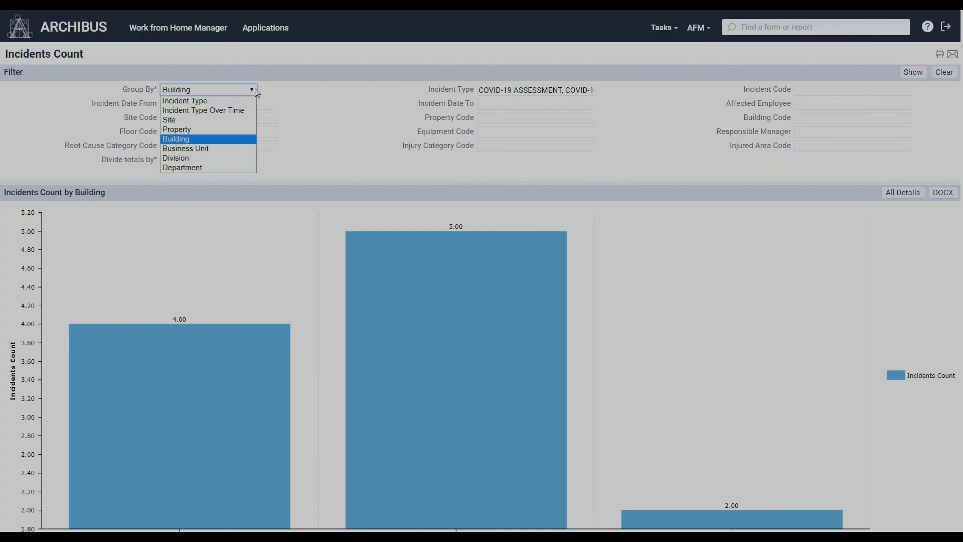
click(203, 110)
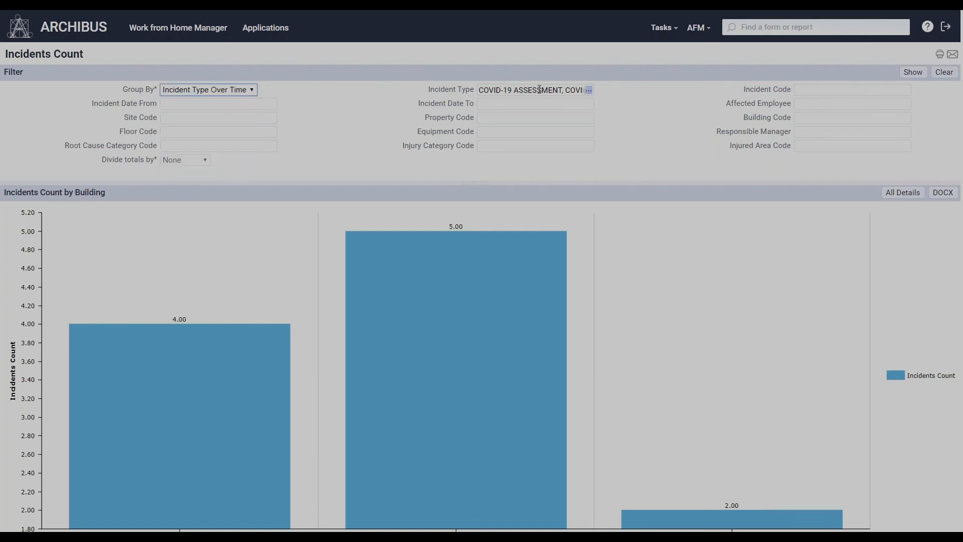
click(902, 75)
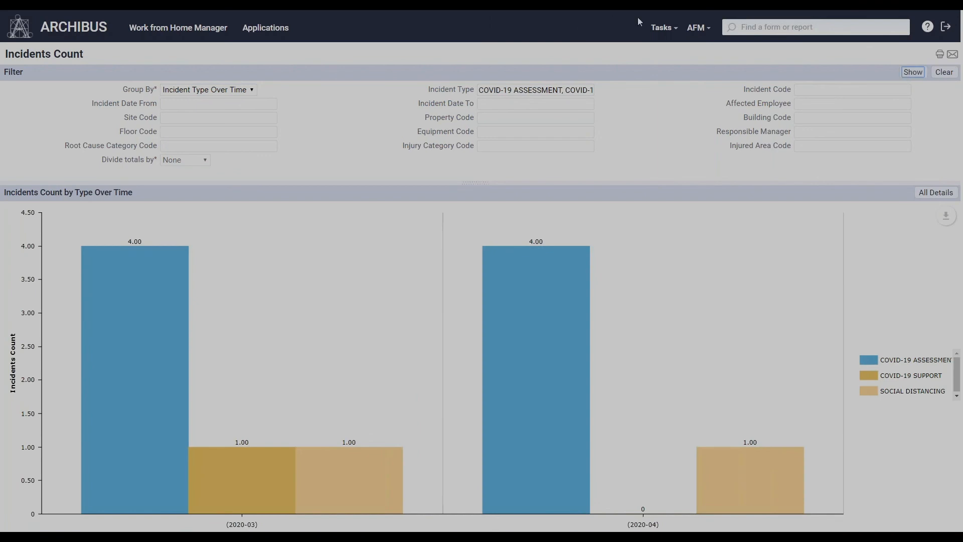
Open the Incidents Map for COVID-19 ASSESSMENT incidents, examine the Philadelphia building markers and return to the Work from Home Manager
click(662, 27)
click(672, 129)
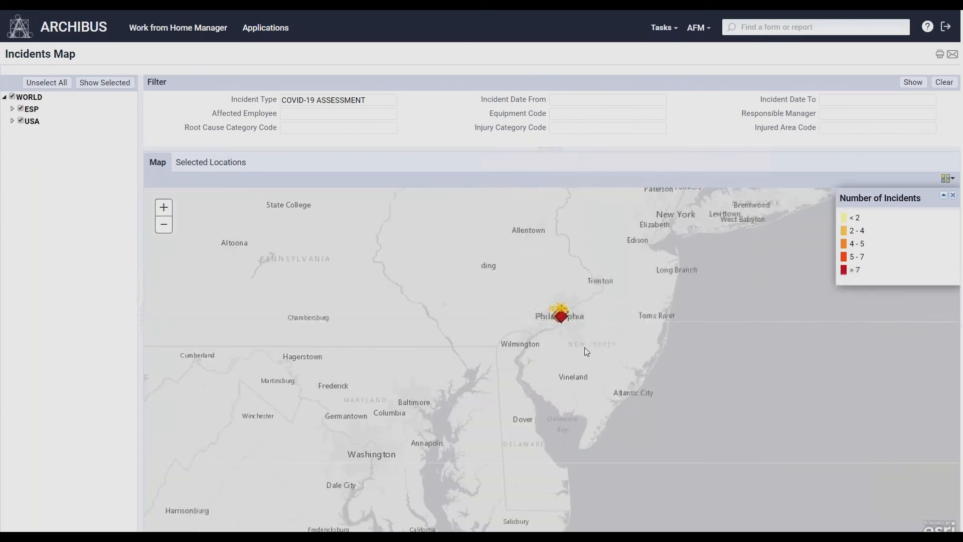
scroll(550, 306, up, 1)
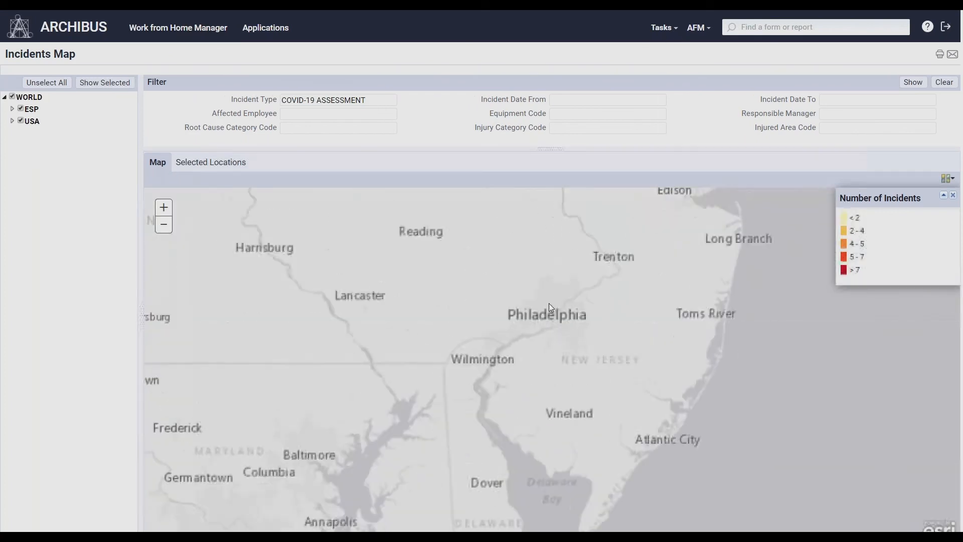
scroll(549, 306, up, 2)
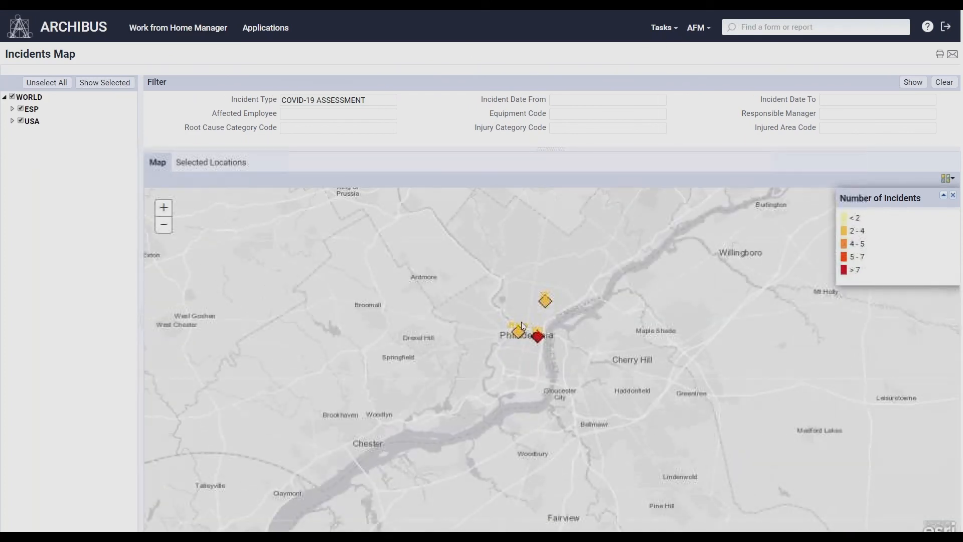
scroll(522, 325, up, 2)
drag(531, 324, 531, 342)
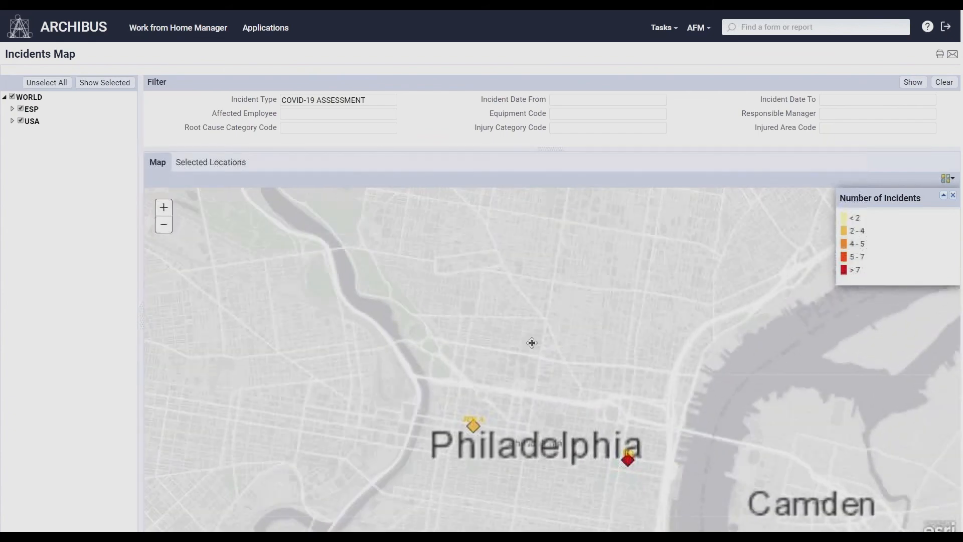
scroll(532, 342, down, 1)
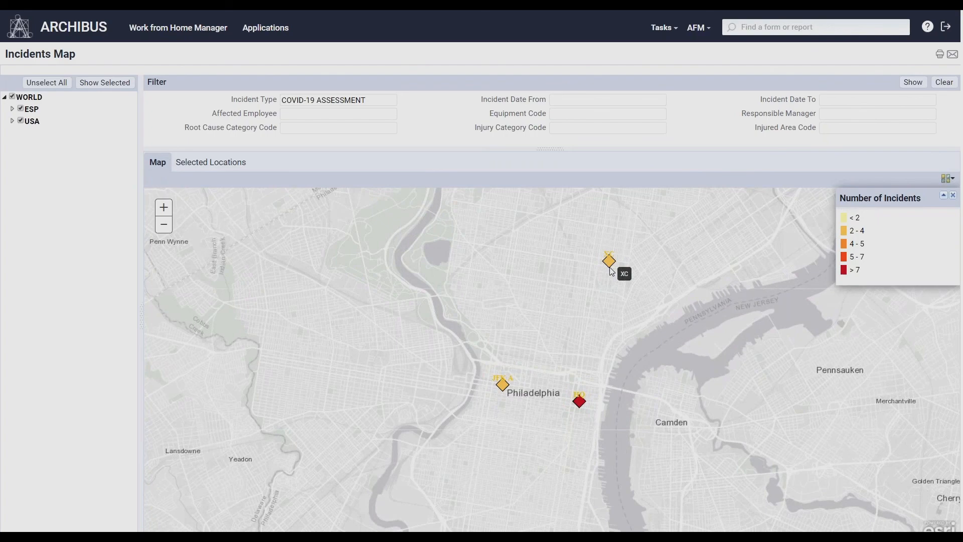
click(217, 31)
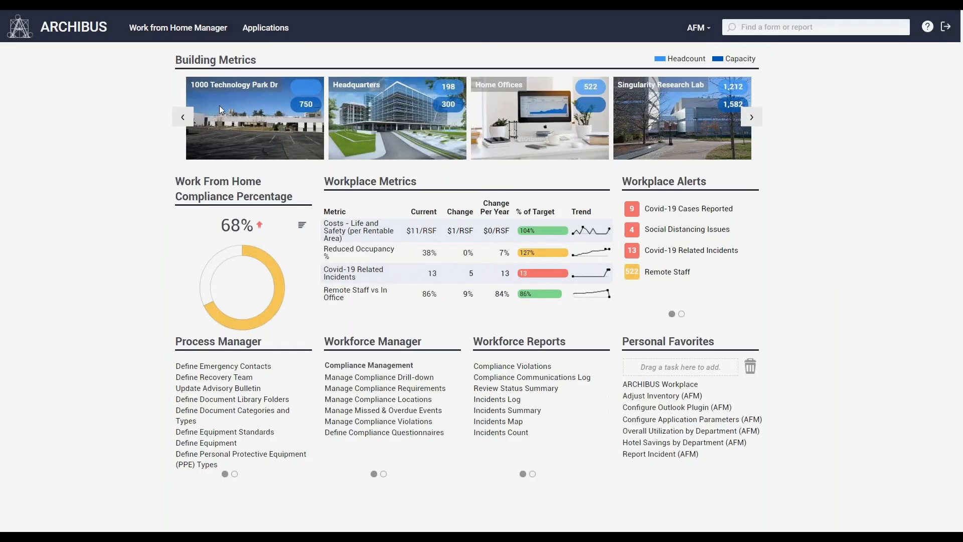